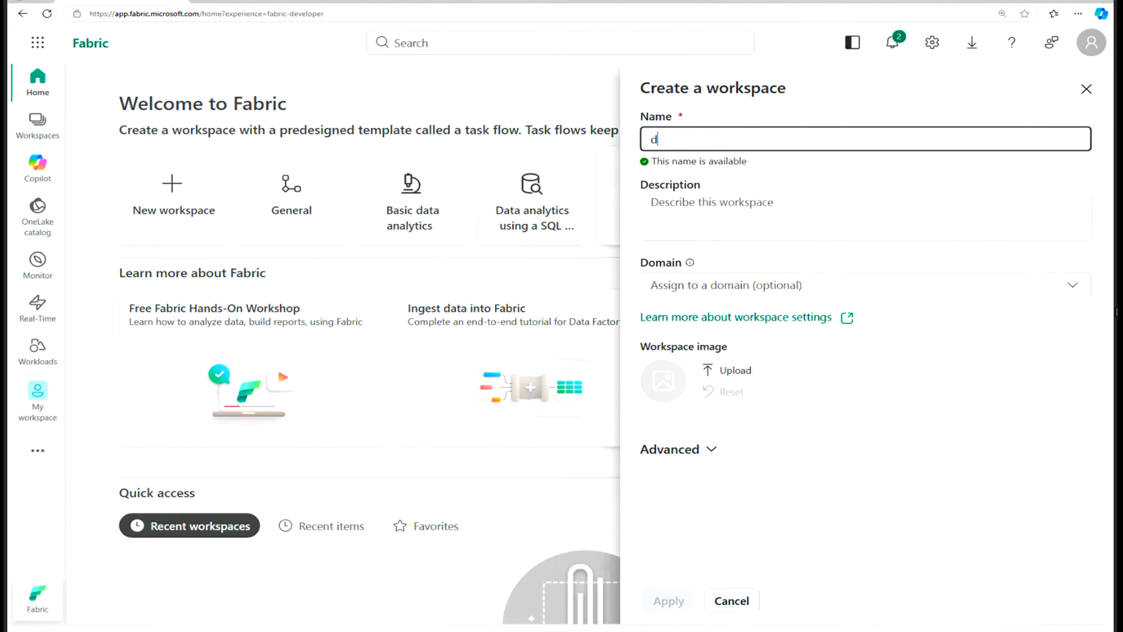
Create a workspace named dfws15 with the Fabric capacity license mode and dismiss the introductory notices.
type("5")
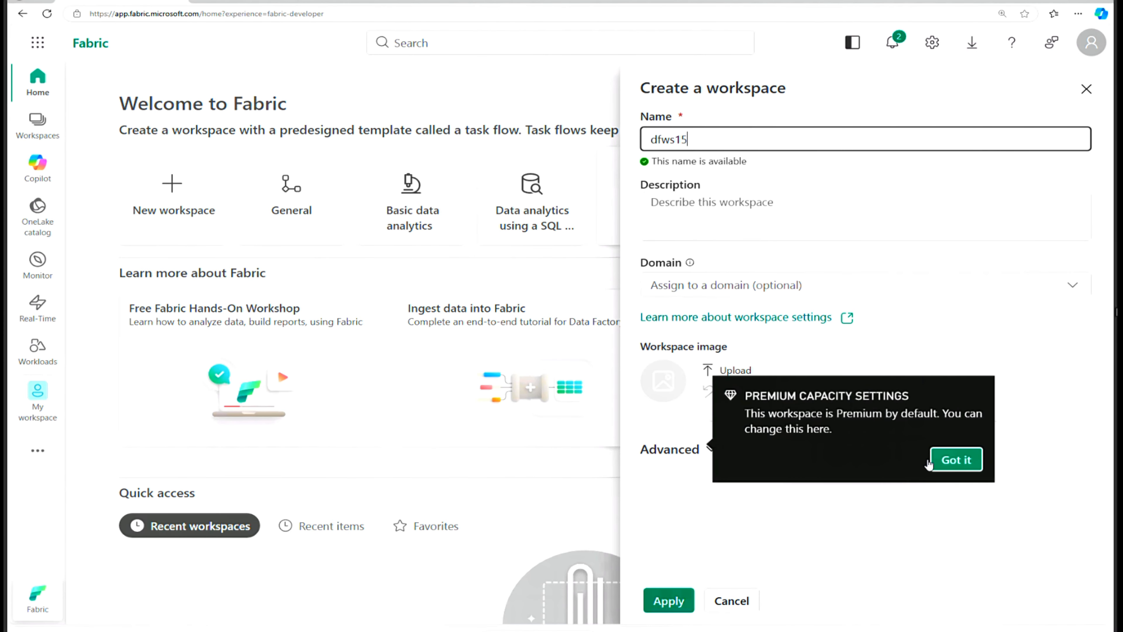
left_click(950, 462)
left_click(710, 451)
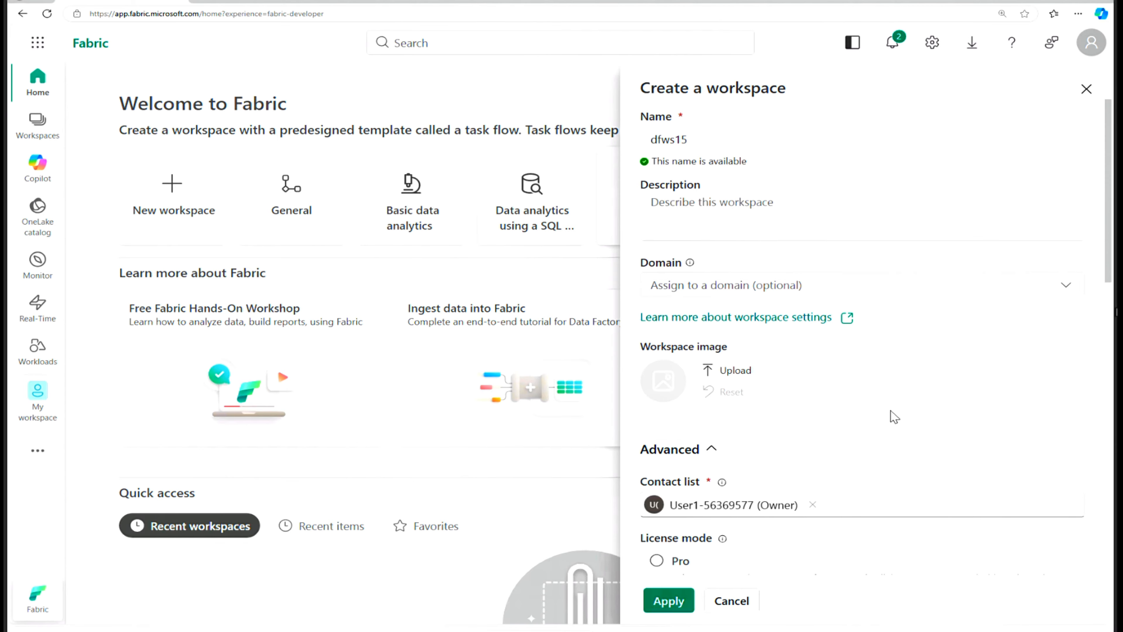
scroll(888, 423, "down", 5)
scroll(887, 428, "down", 4)
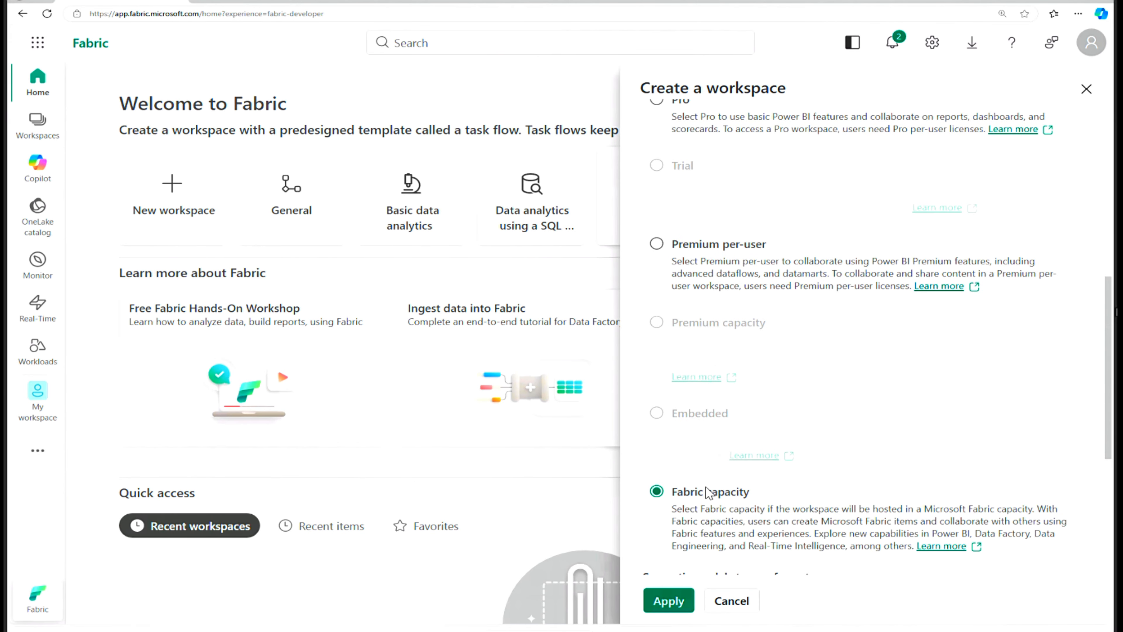
left_click(669, 602)
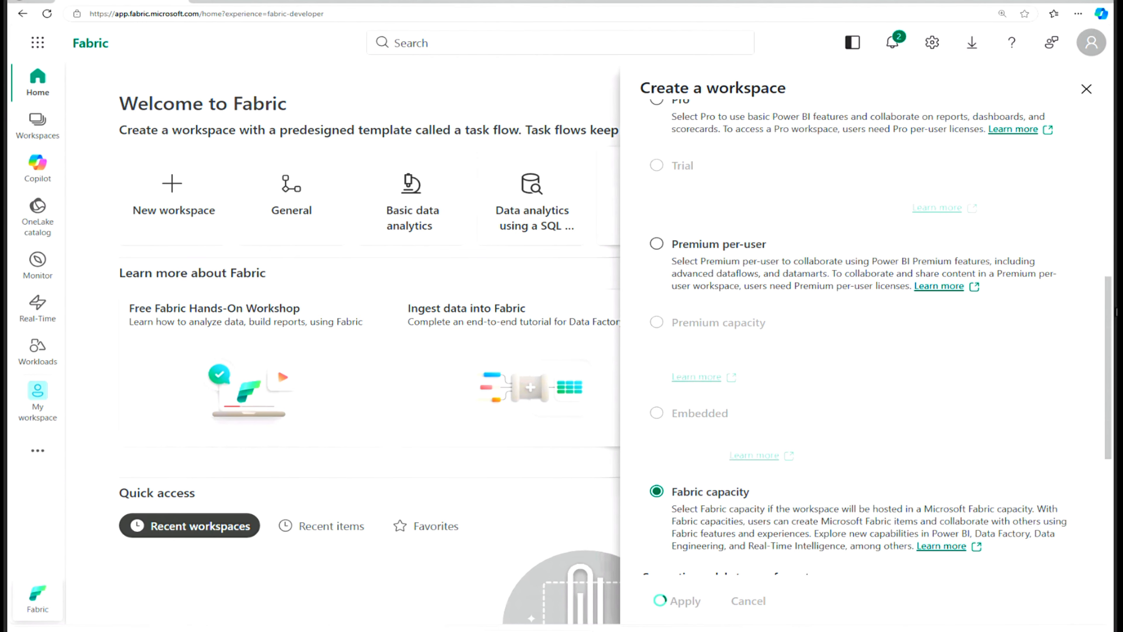
left_click(1029, 420)
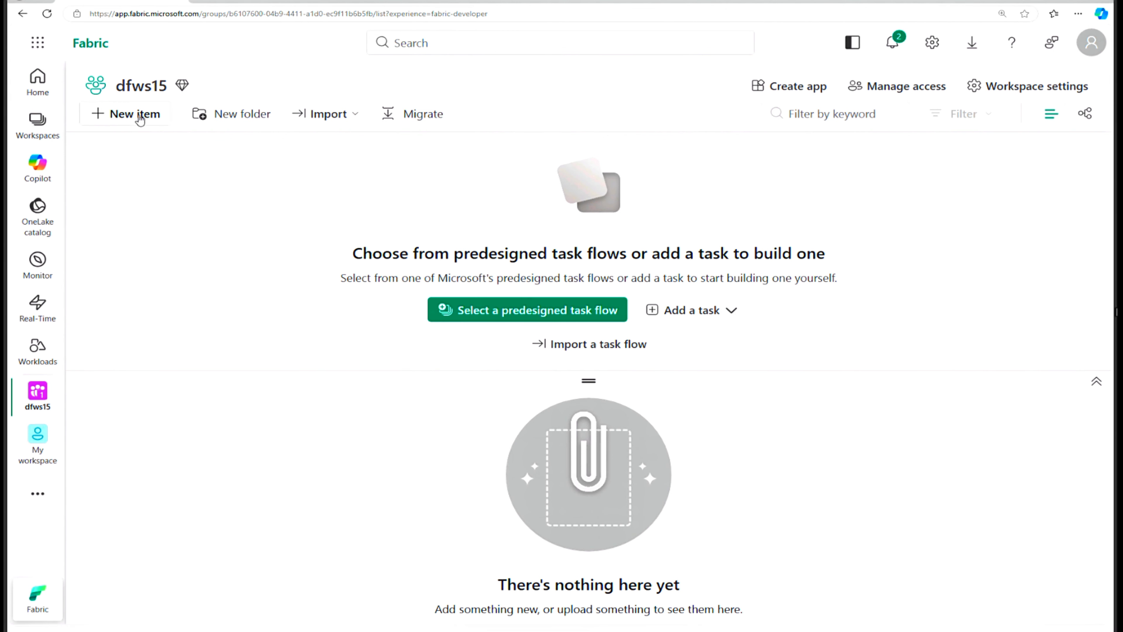
Create a lakehouse named dflh15 in the dfws15 workspace without lakehouse schemas, and dismiss the T-SQL tip.
left_click(133, 116)
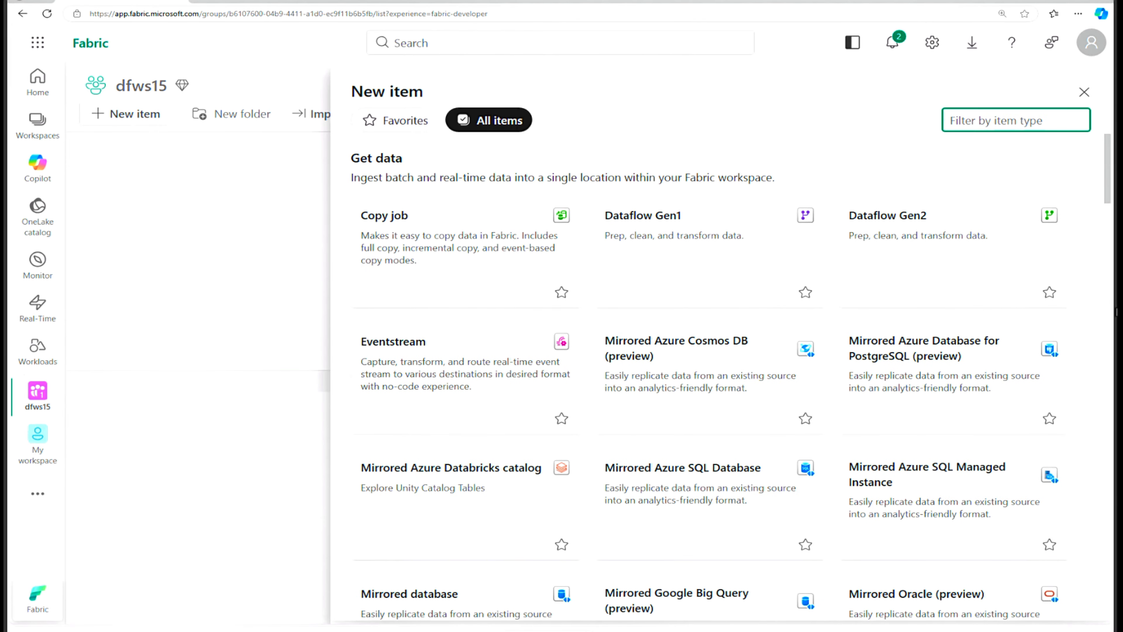
type("lake")
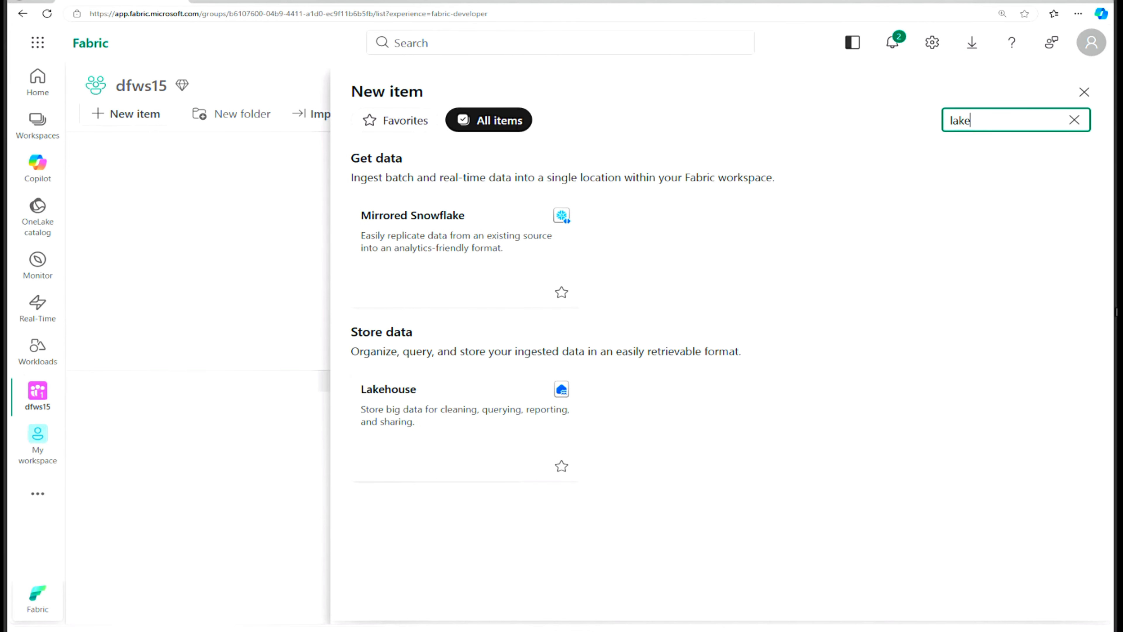
left_click(422, 404)
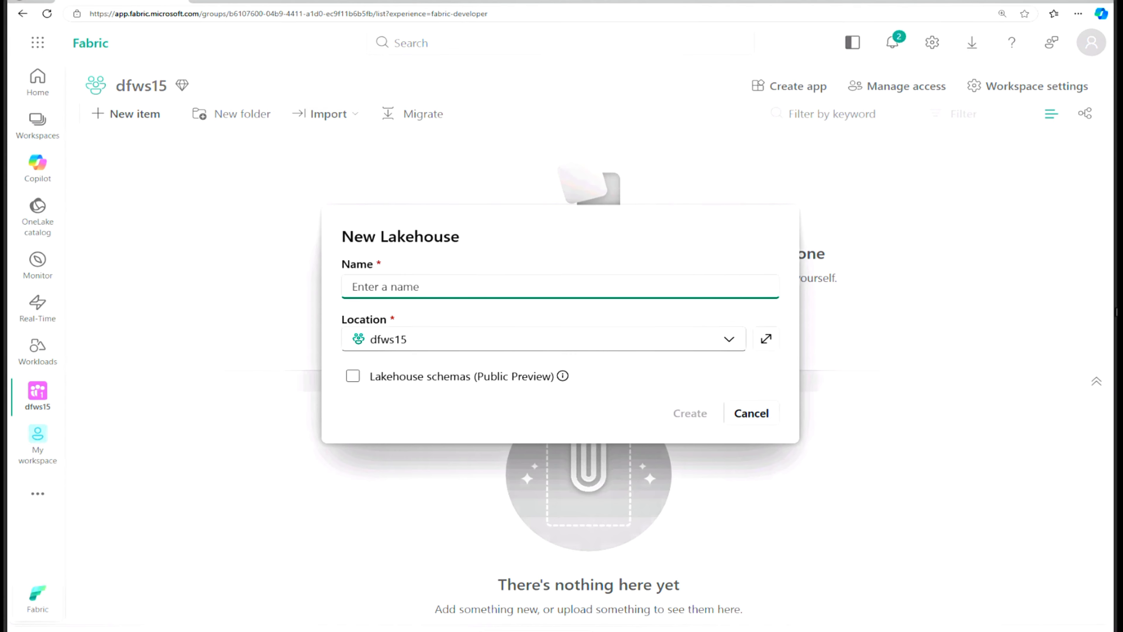
type("dflh15")
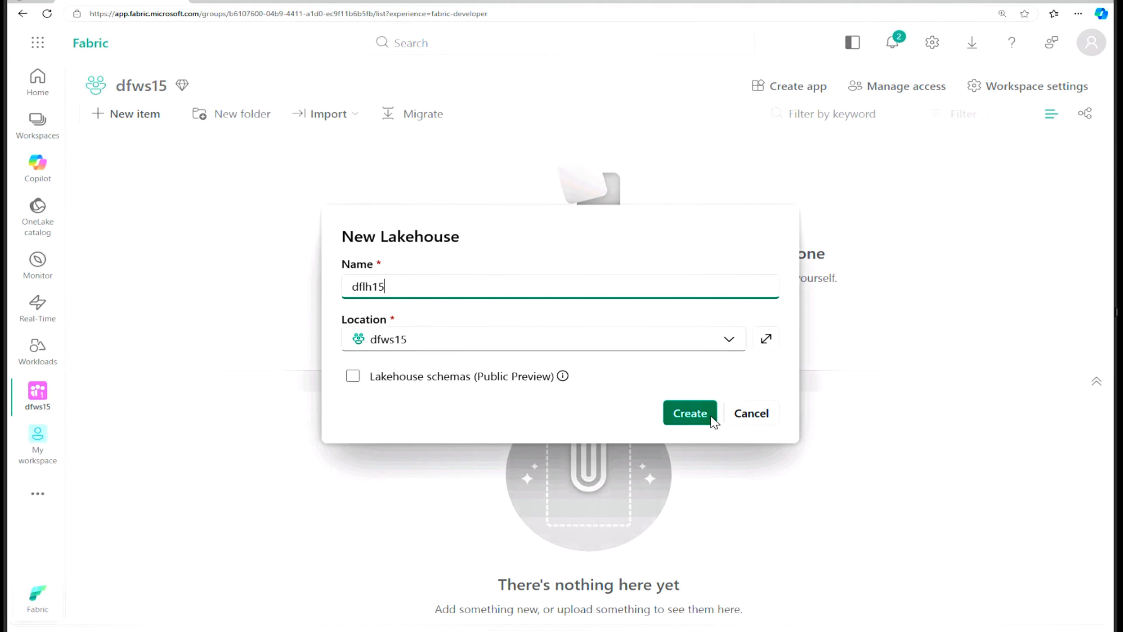
left_click(691, 413)
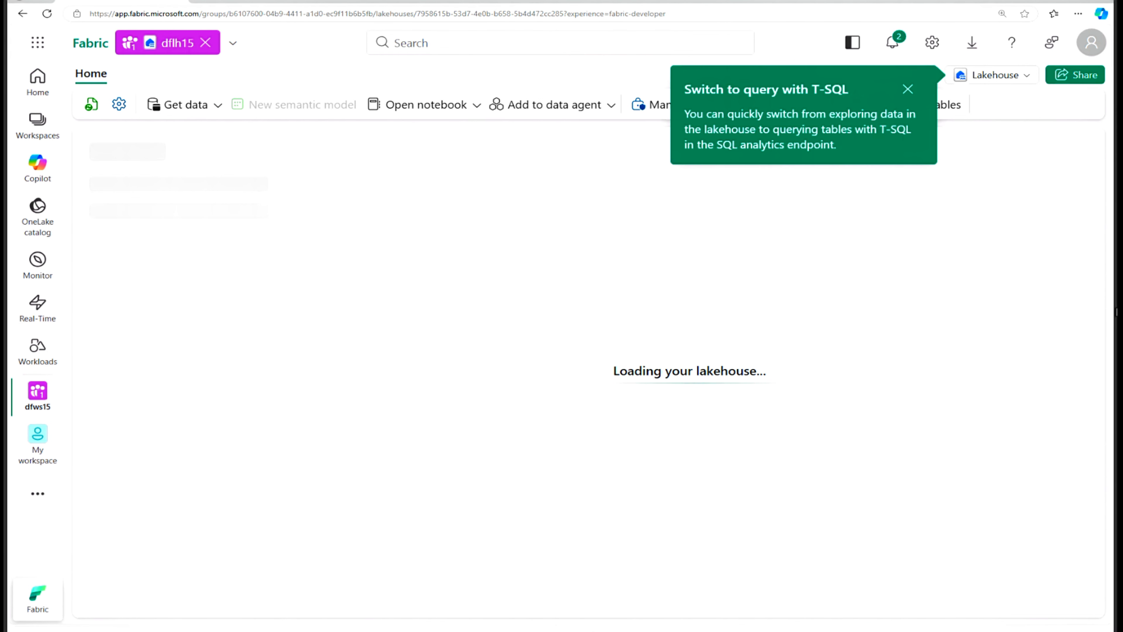
left_click(908, 89)
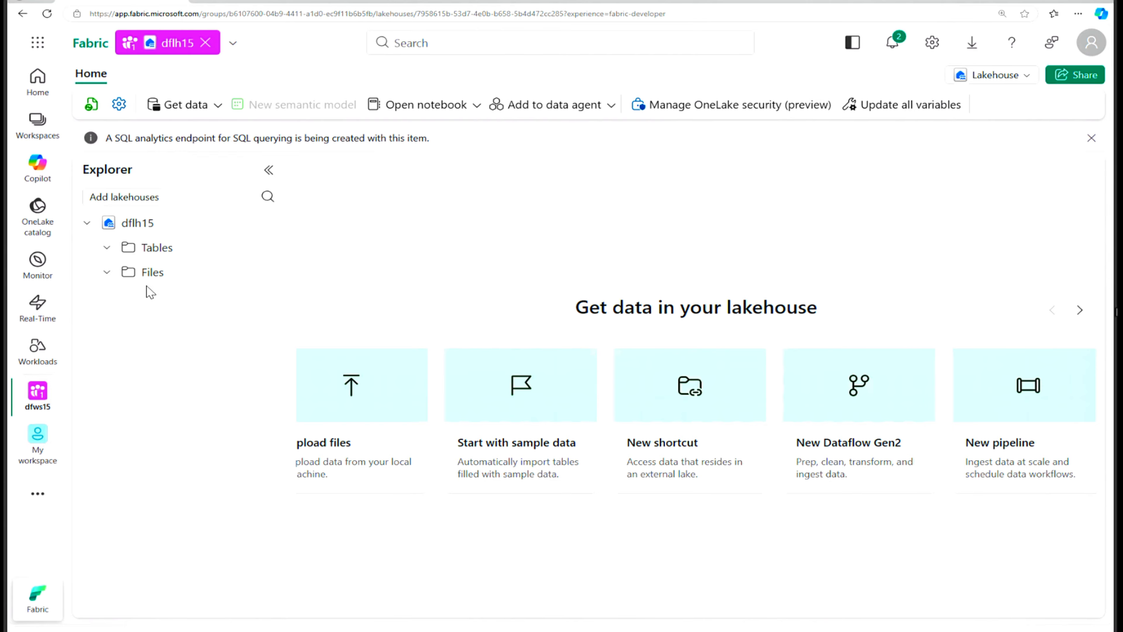
Check the lakehouse's Tables folder and the available Lakehouse and SQL analytics endpoint views.
left_click(105, 249)
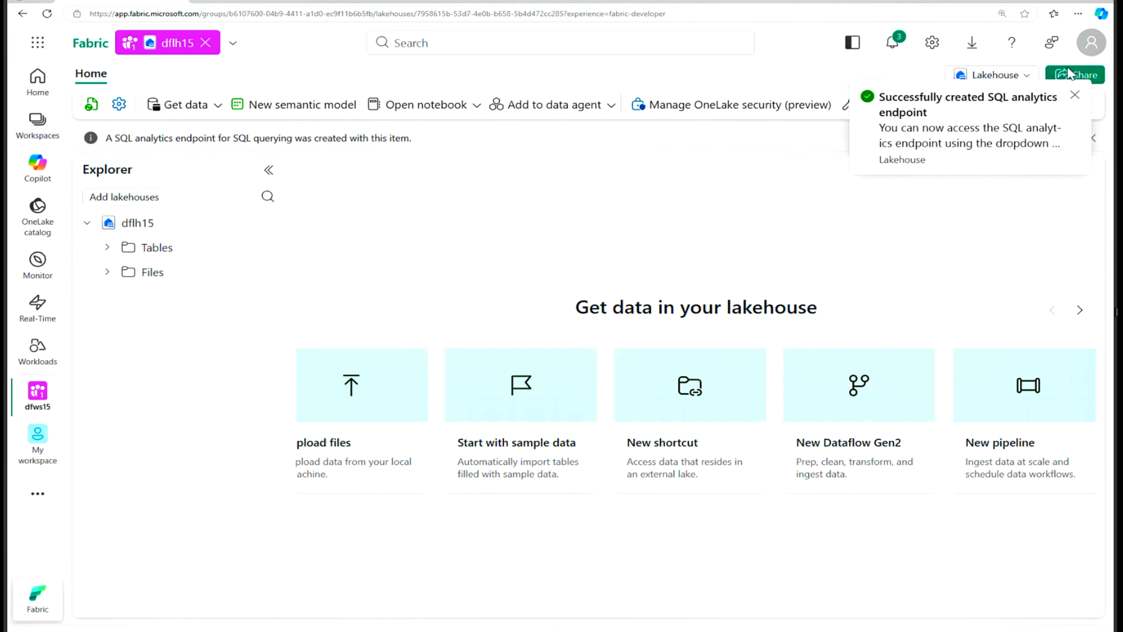
left_click(1023, 76)
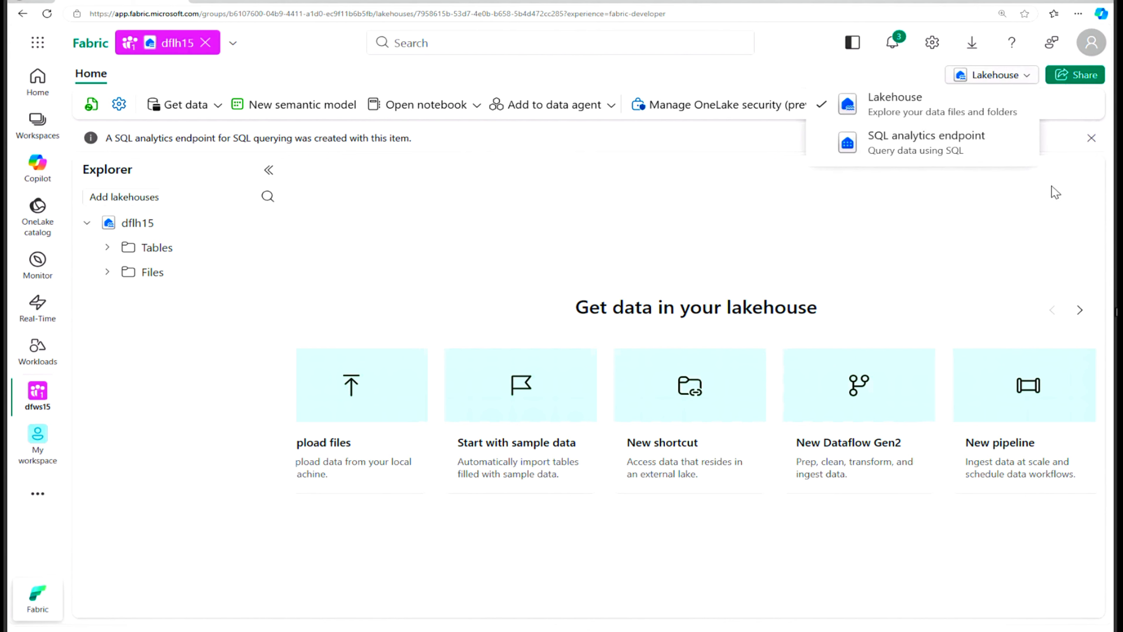
left_click(1067, 136)
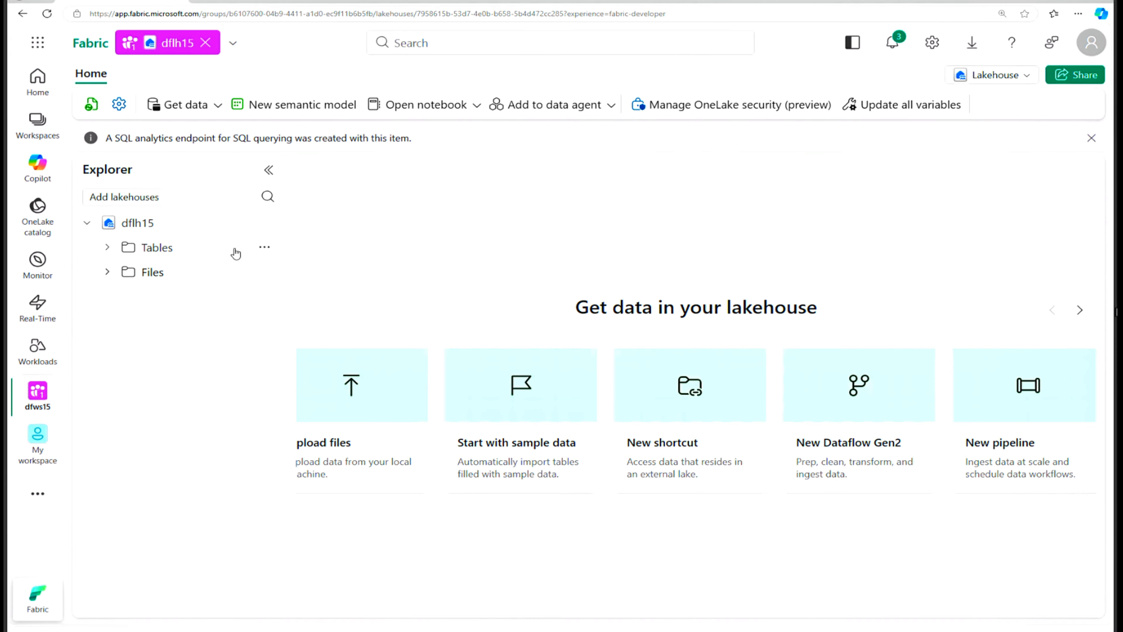
Create a Dataflow Gen2 named Get Product Data from the lakehouse, keeping Git integration enabled.
left_click(215, 107)
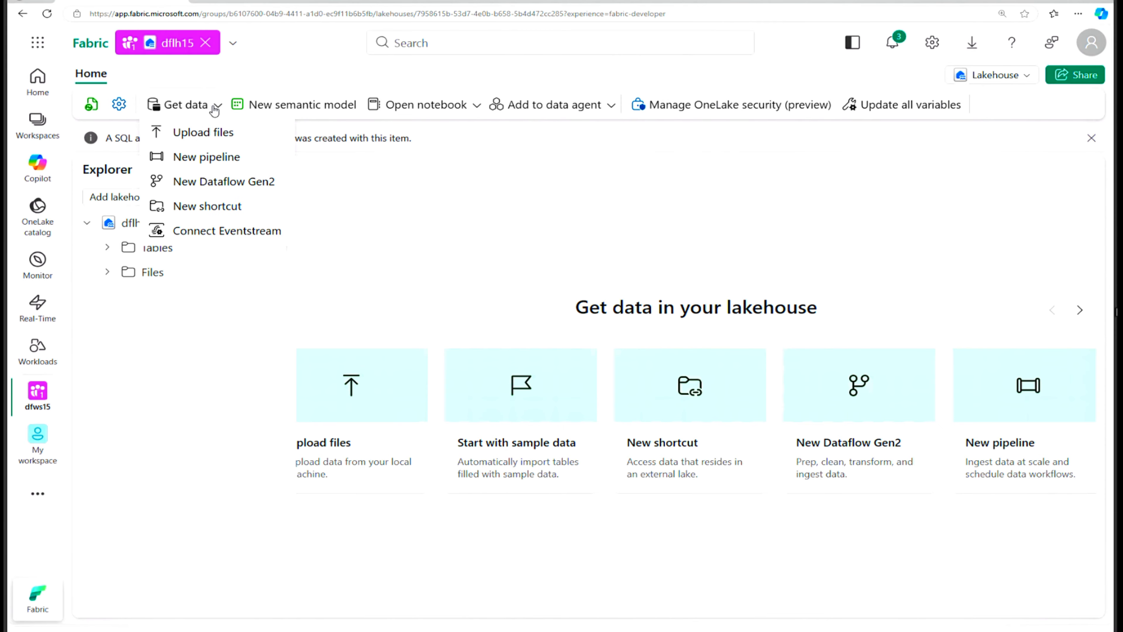
left_click(209, 183)
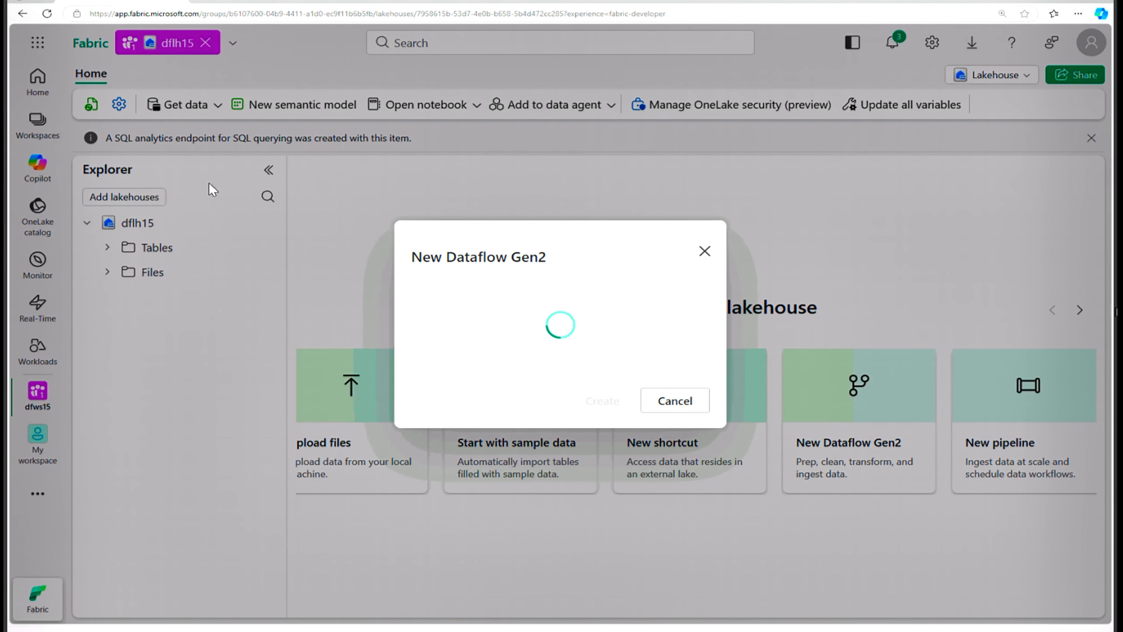
left_click_drag(474, 308, 417, 308)
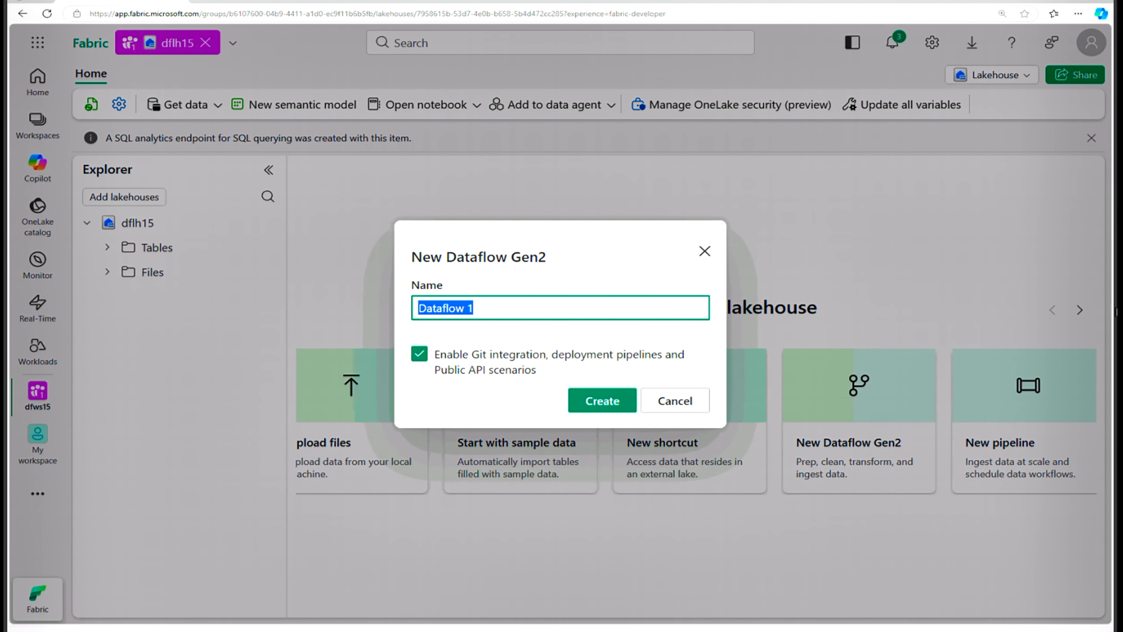
type("Get Product Data")
key("Return")
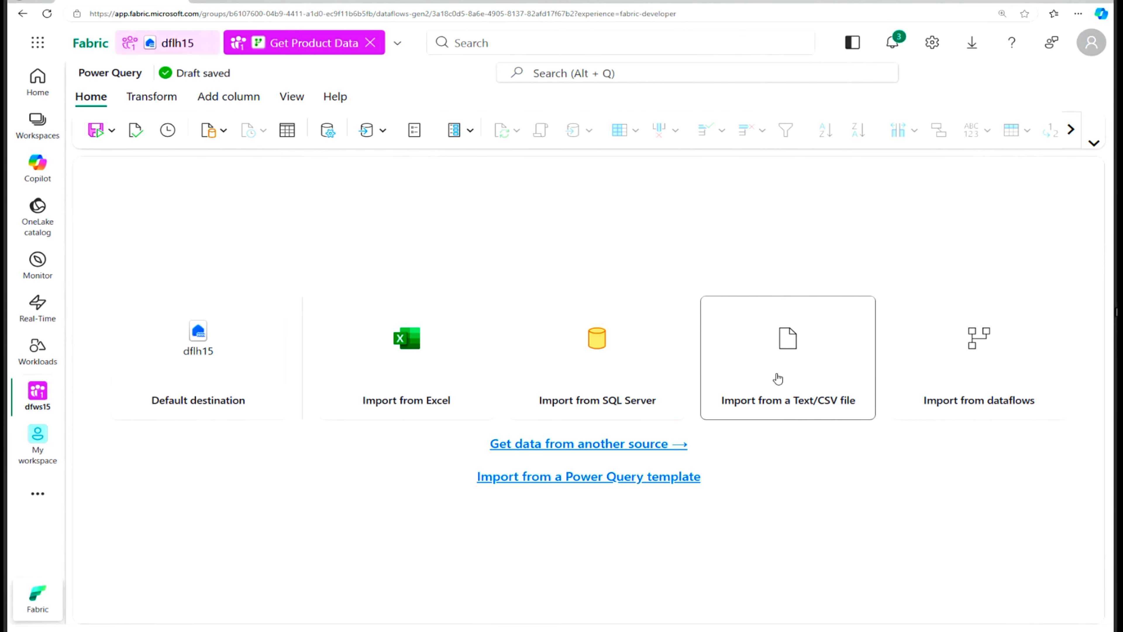
left_click(777, 376)
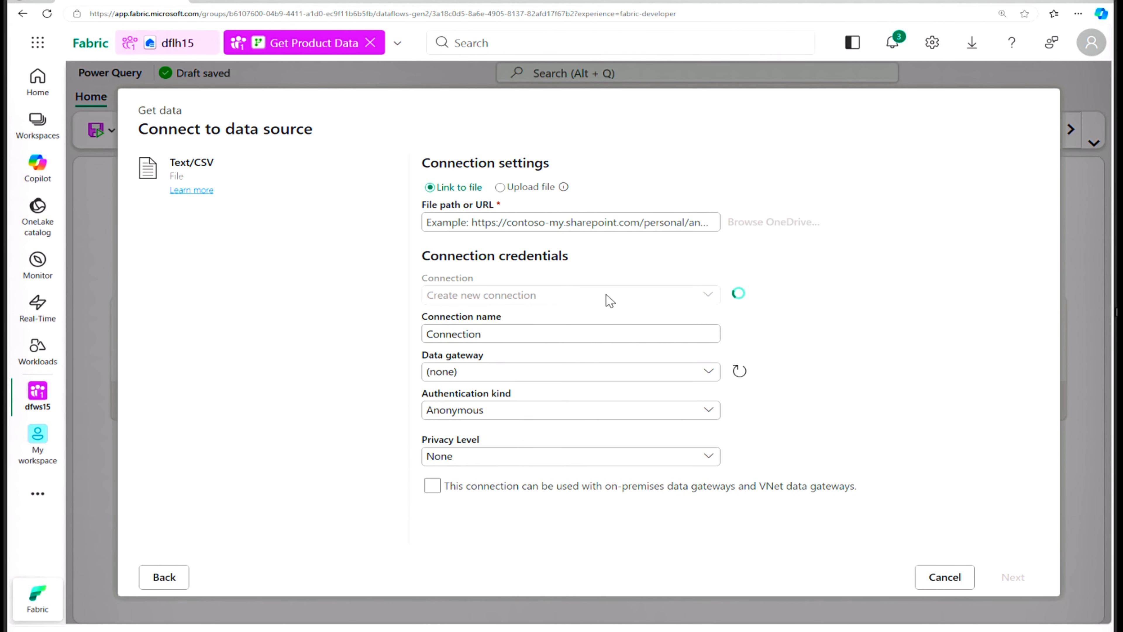
left_click(447, 222)
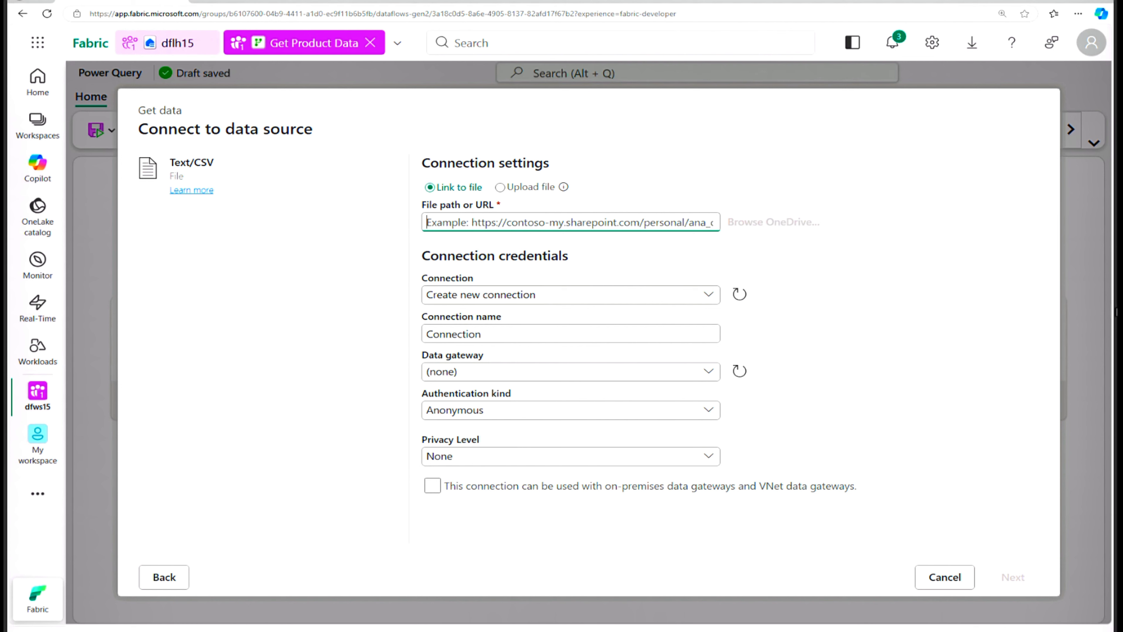
type("https://raw.githubusercontent.com/MicrosoftLearning/dp-data/main/products.csv")
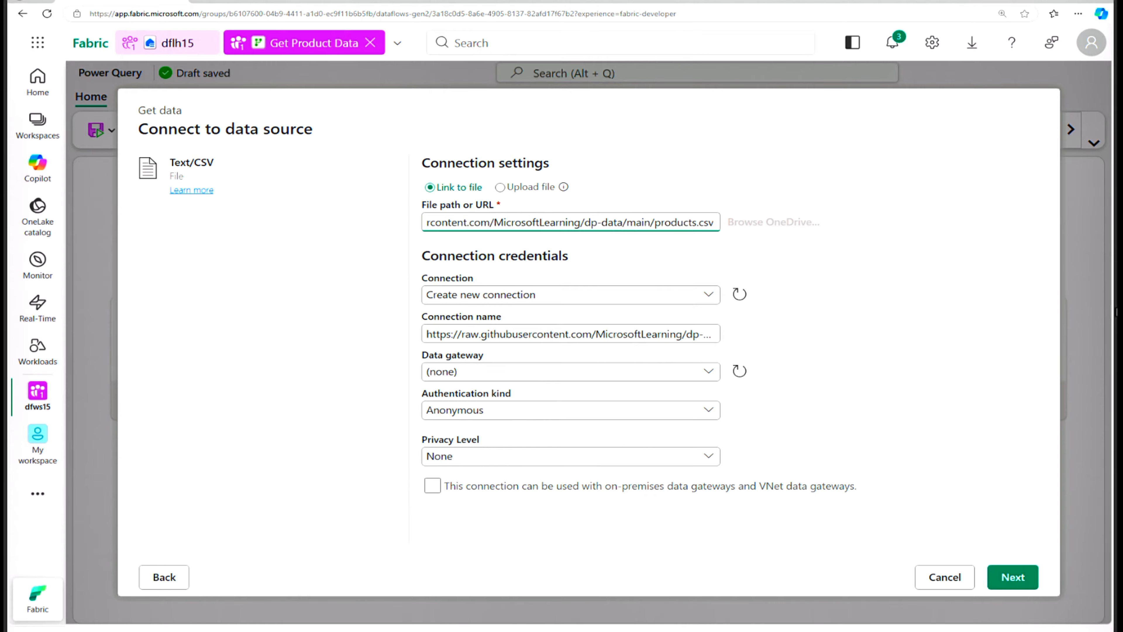
left_click(794, 313)
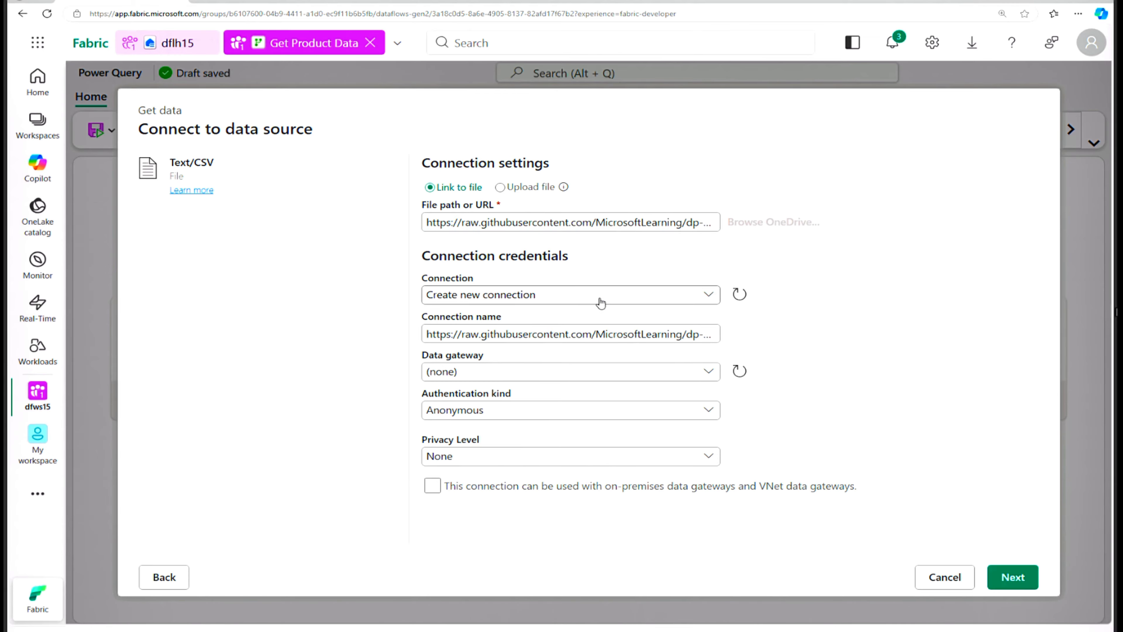
Name the new connection mmconn01, connect anonymously, and create the products query from the comma-delimited file preview.
left_click(447, 334)
left_click_drag(427, 334, 876, 354)
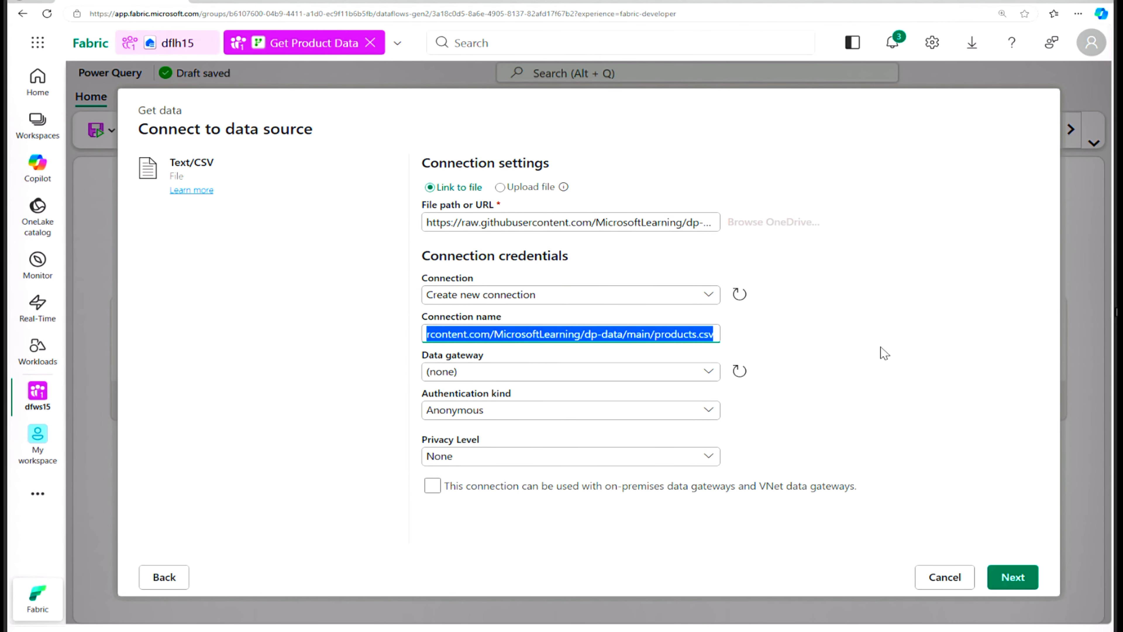
type("mmconn")
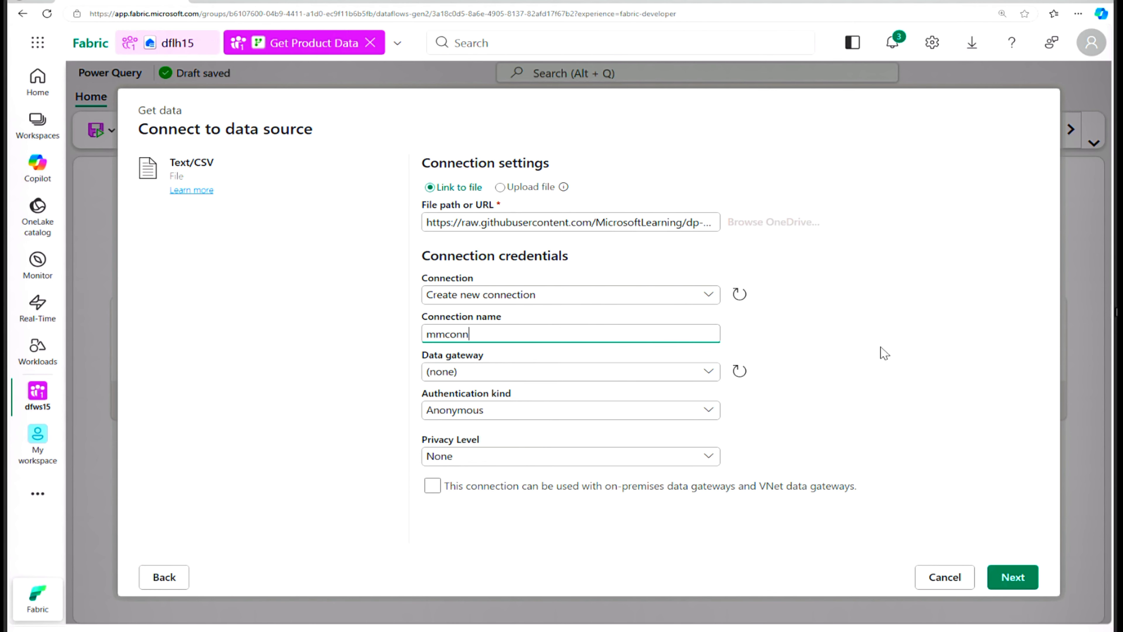
type("01")
left_click(1013, 577)
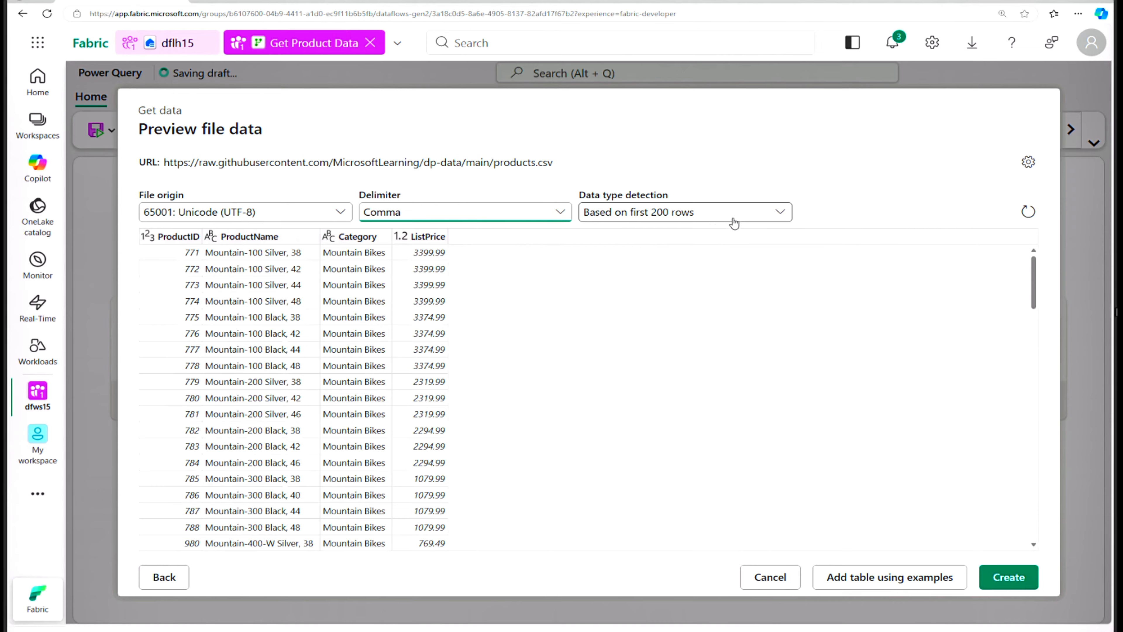
left_click(1005, 576)
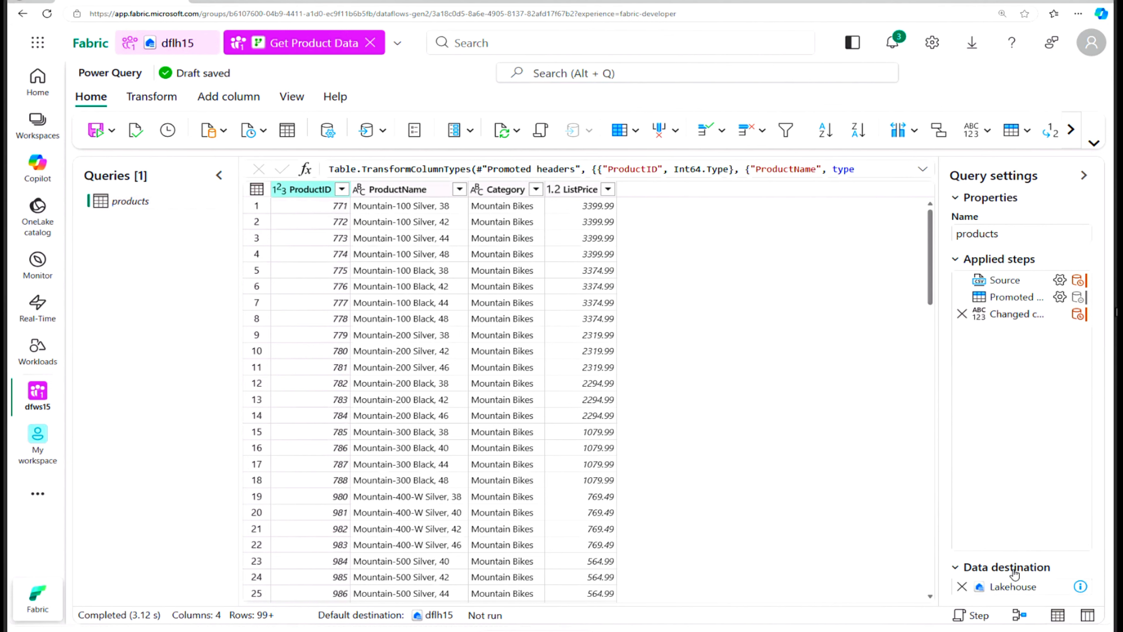
Check the query's data destination and draft status, and refresh the activity list in the Monitor hub.
mouse_move(1022, 591)
mouse_move(198, 75)
right_click(34, 270)
left_click(28, 271)
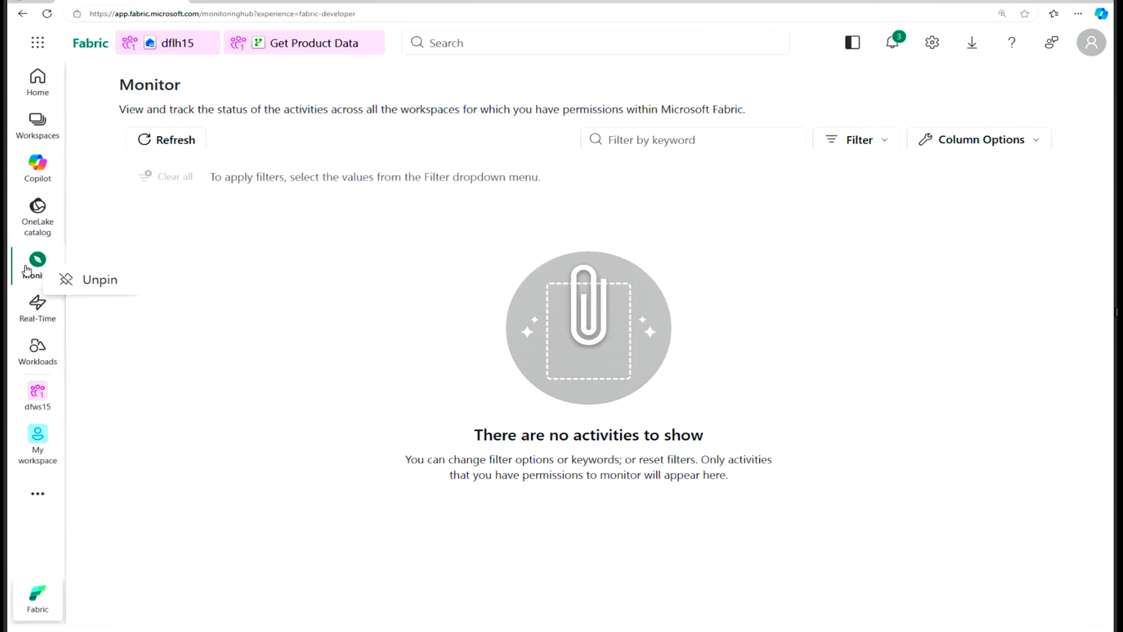
left_click(170, 141)
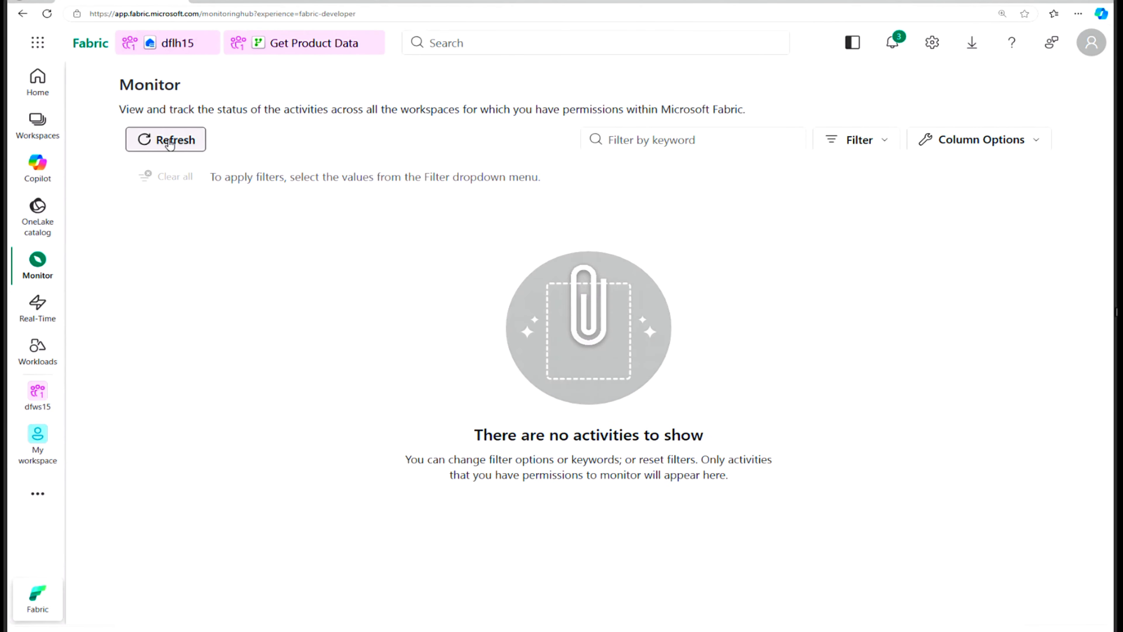
Return to the dflh15 lakehouse and refresh its Tables folder to look for the imported data.
left_click(294, 52)
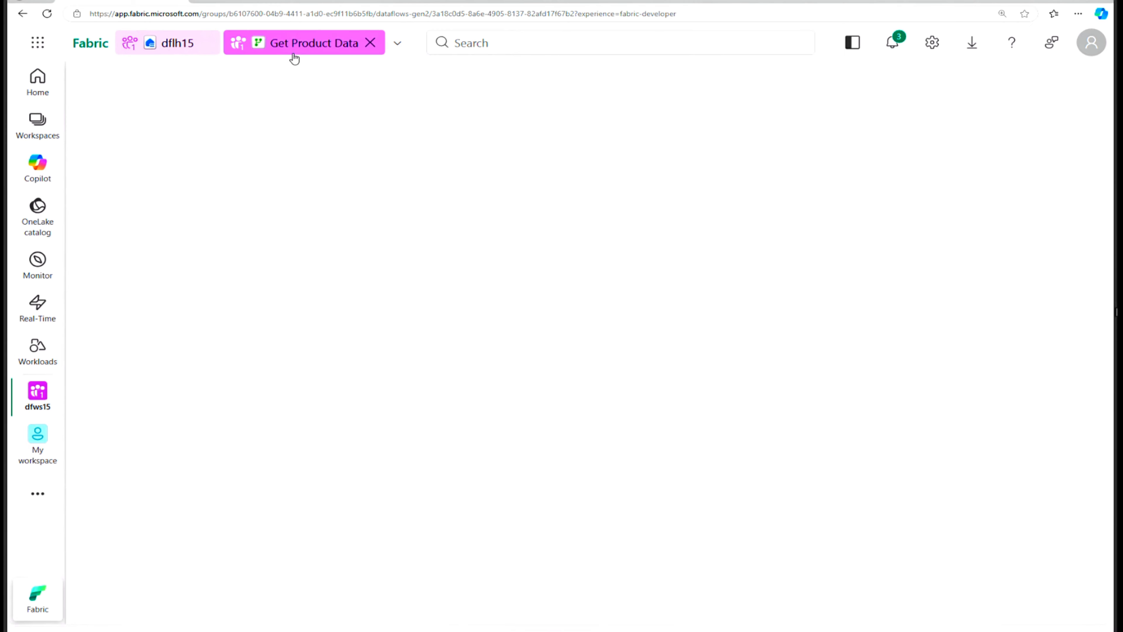
left_click(166, 44)
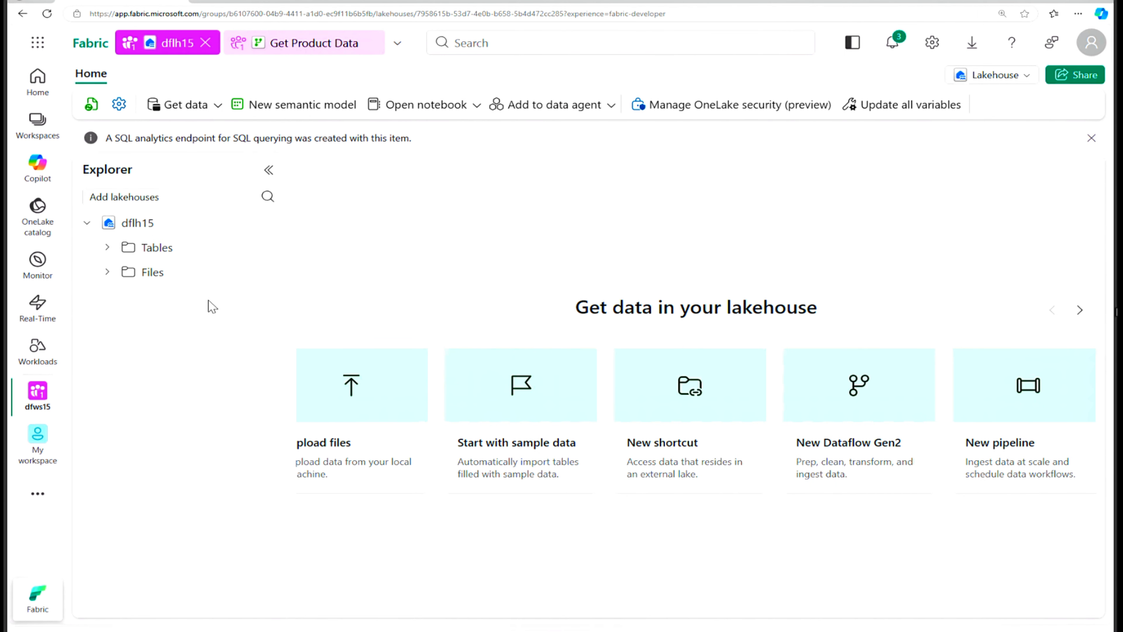
left_click(106, 248)
left_click(265, 247)
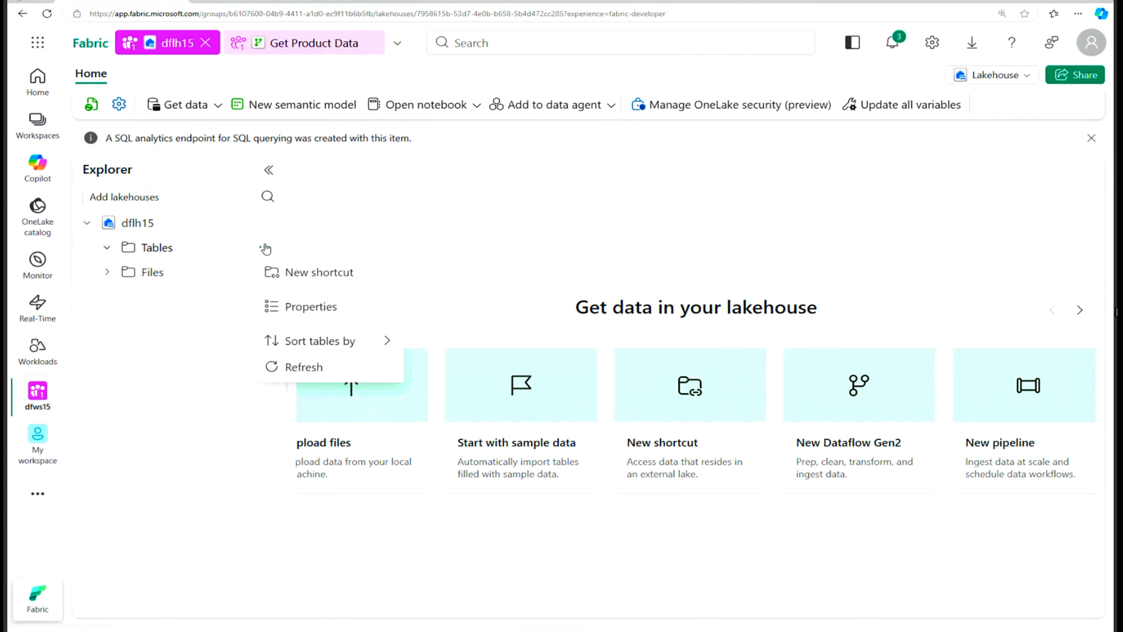
left_click(293, 368)
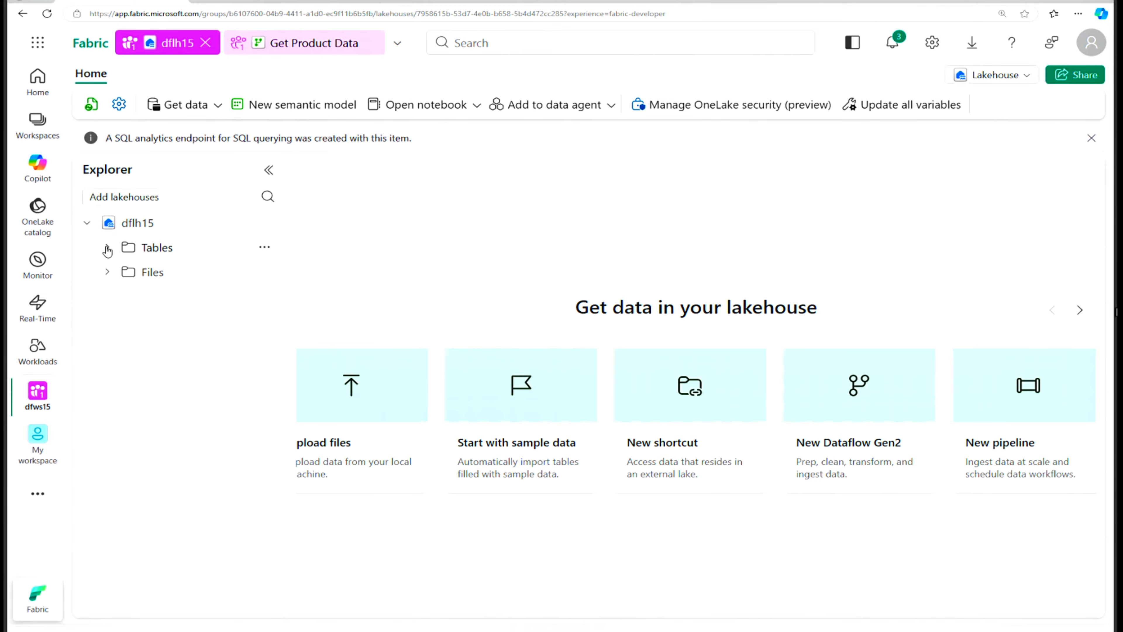
left_click(863, 447)
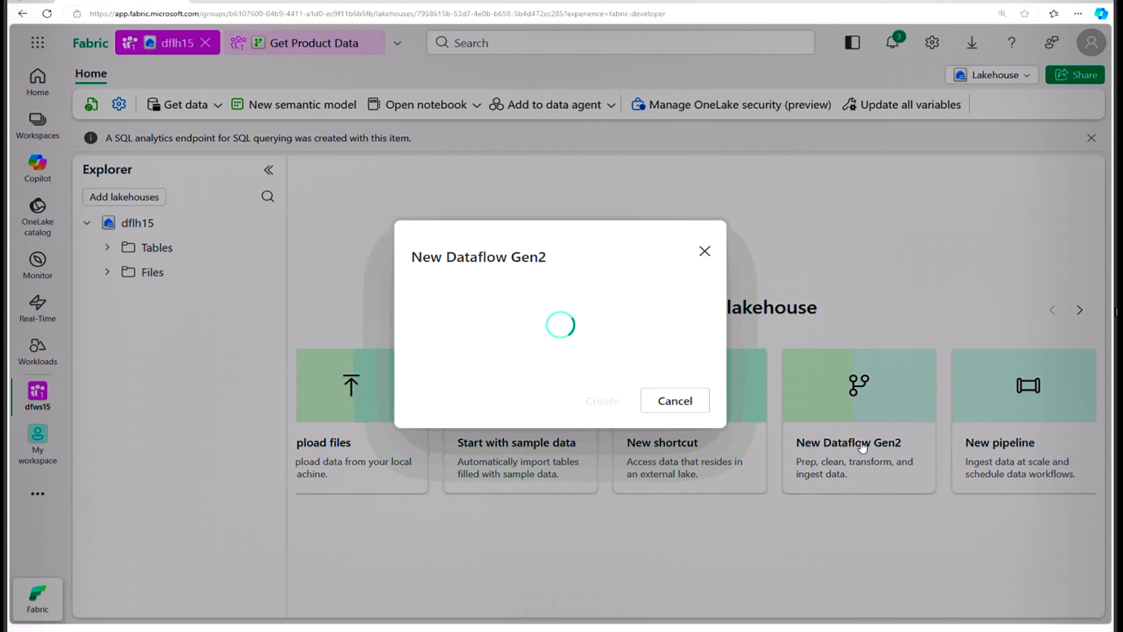
left_click_drag(476, 308, 403, 308)
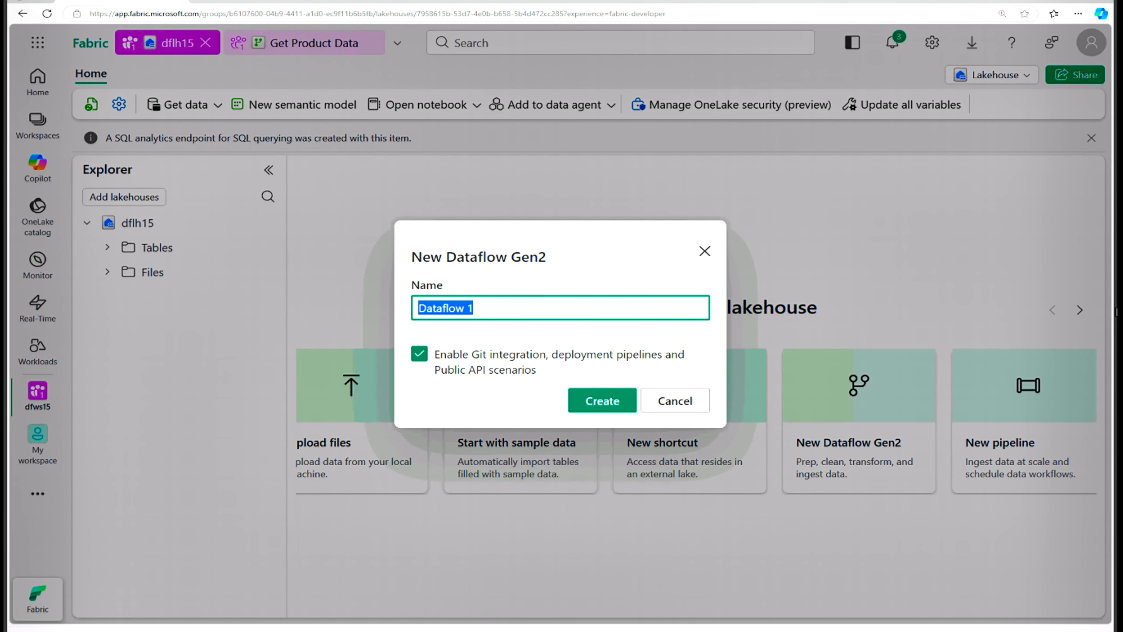
type("Get Product Data")
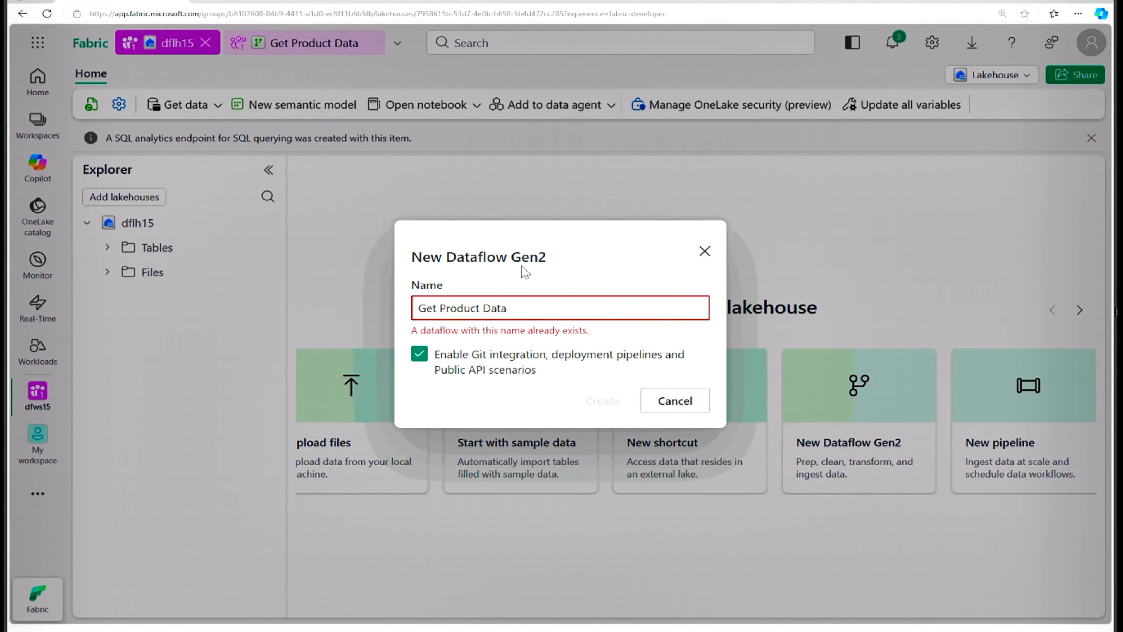
left_click(705, 252)
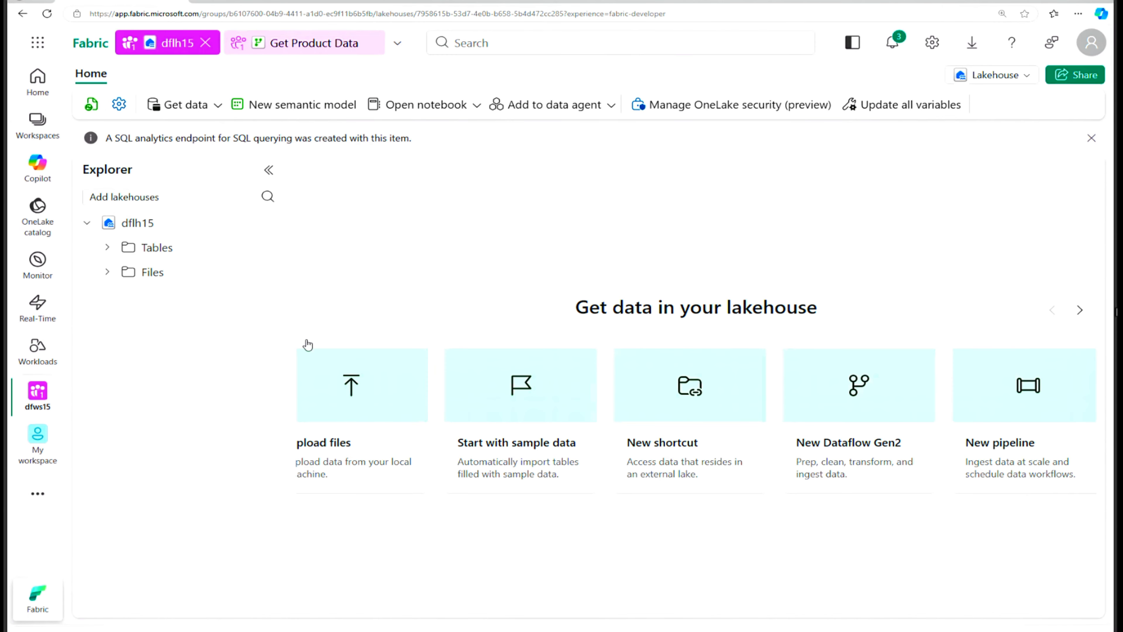
Open the dflh15 SQL analytics endpoint from the workspace and expand its dbo schema to look for the imported table.
left_click(28, 395)
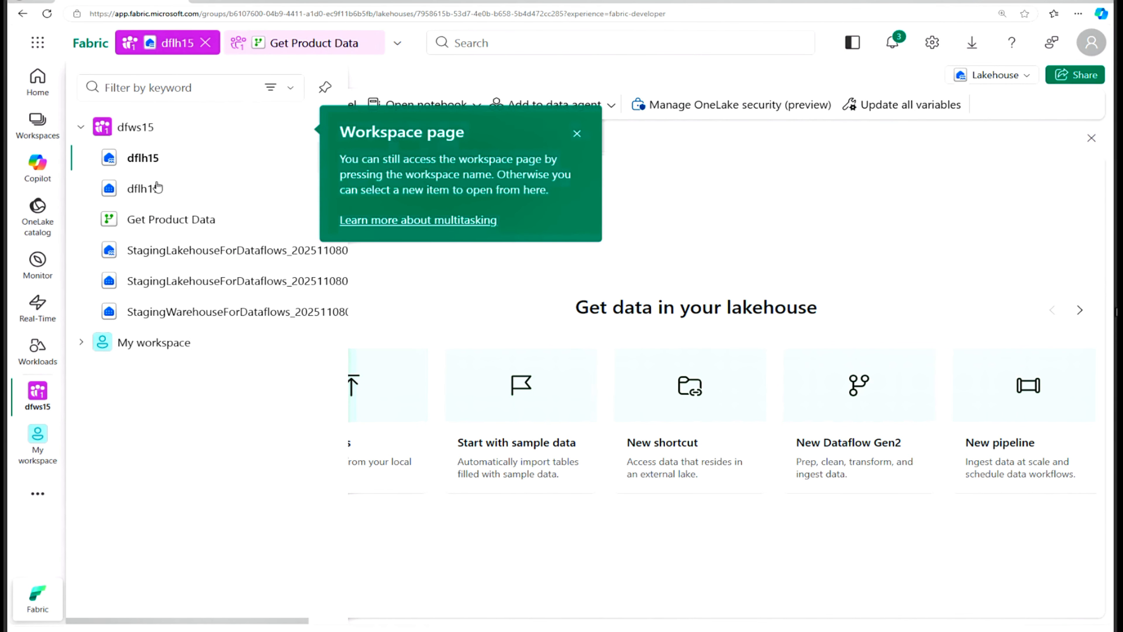
left_click(148, 188)
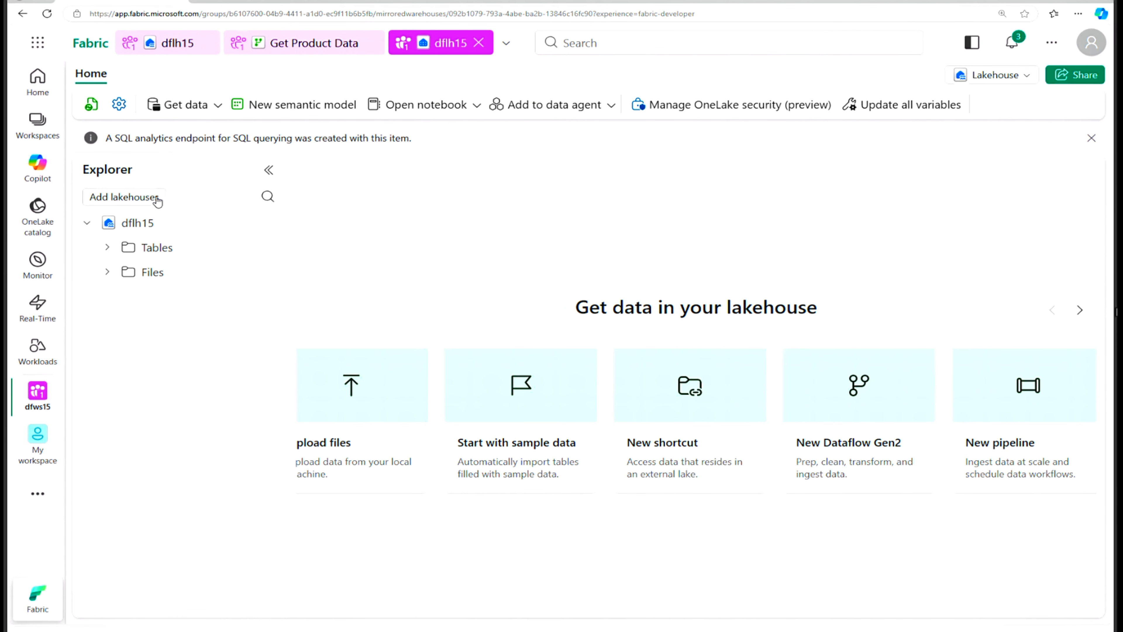
left_click(107, 249)
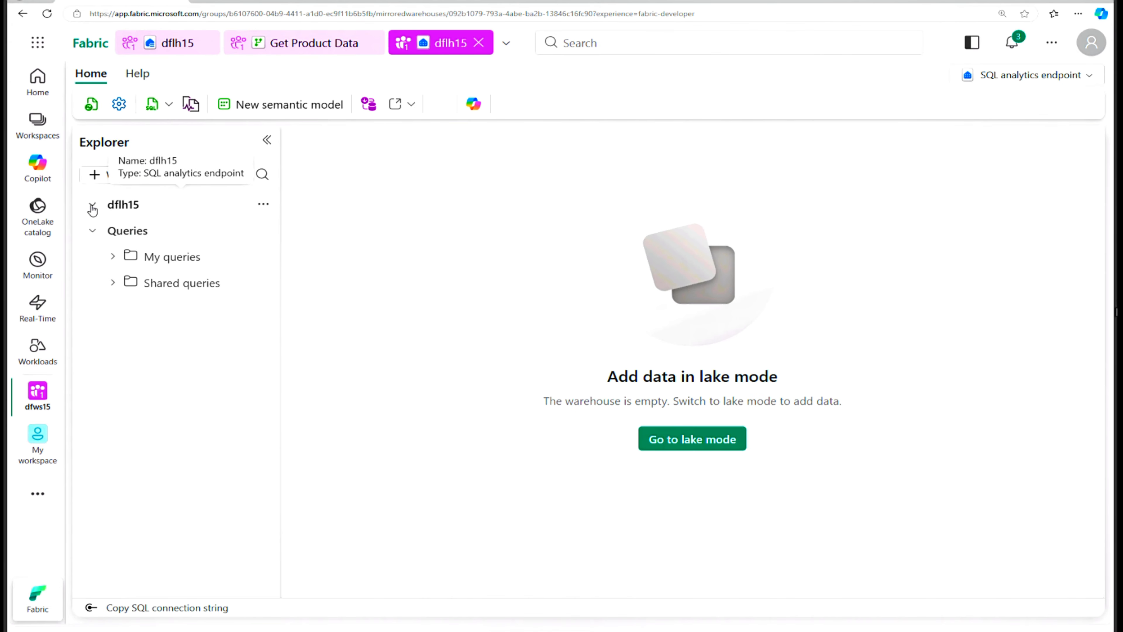
left_click(92, 206)
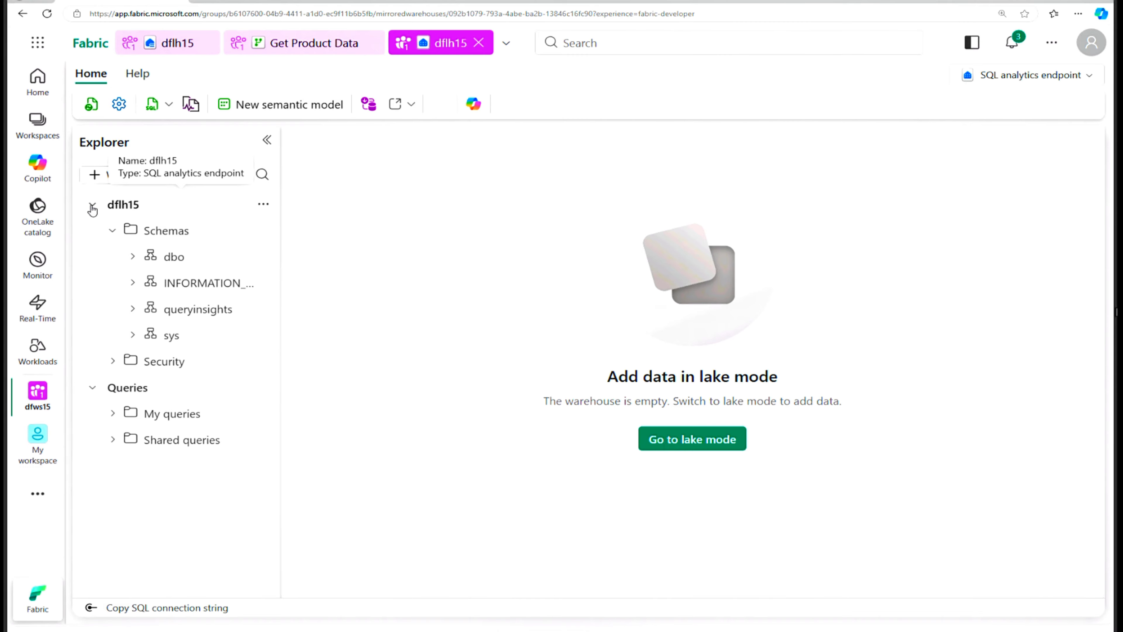
left_click(133, 257)
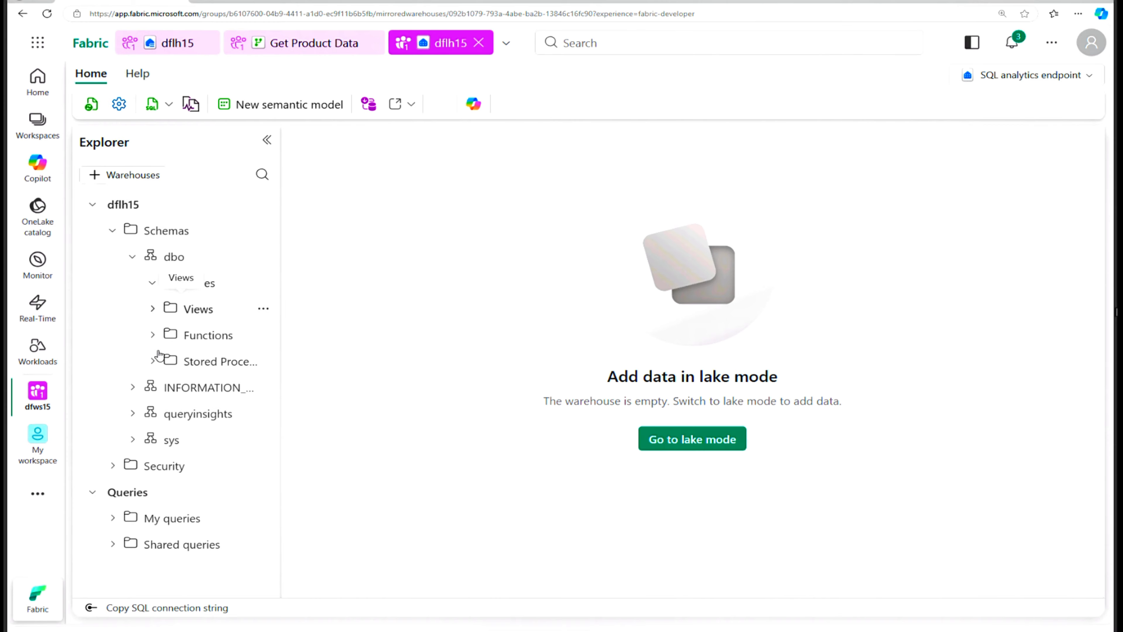
left_click(153, 362)
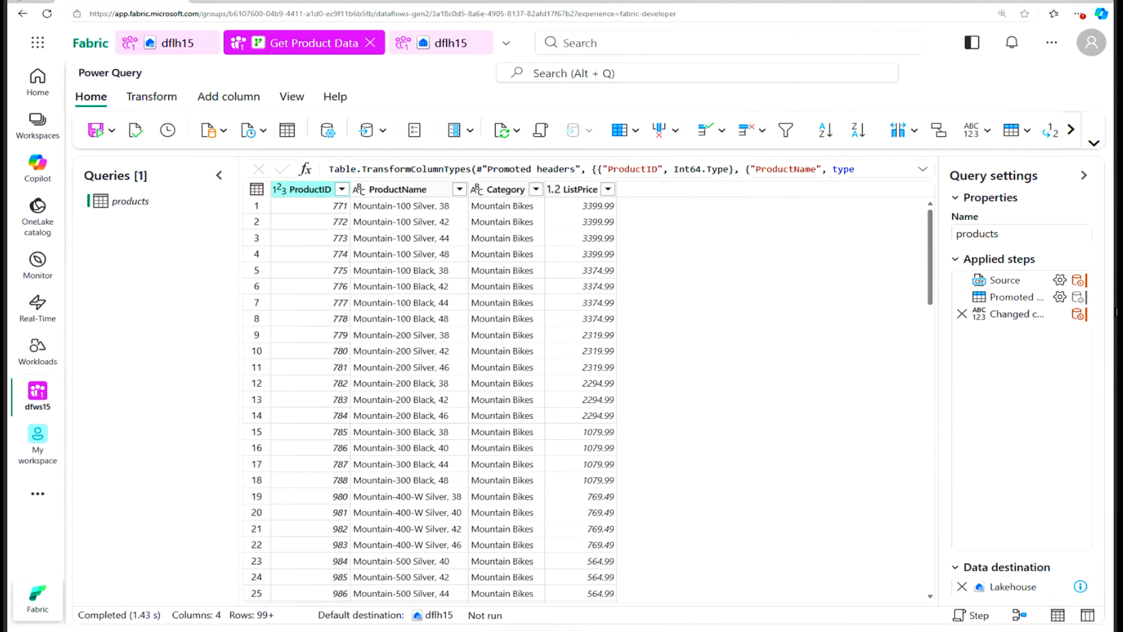
Save and run the Get Product Data dataflow, and refresh its run status in the Monitor hub.
left_click(95, 129)
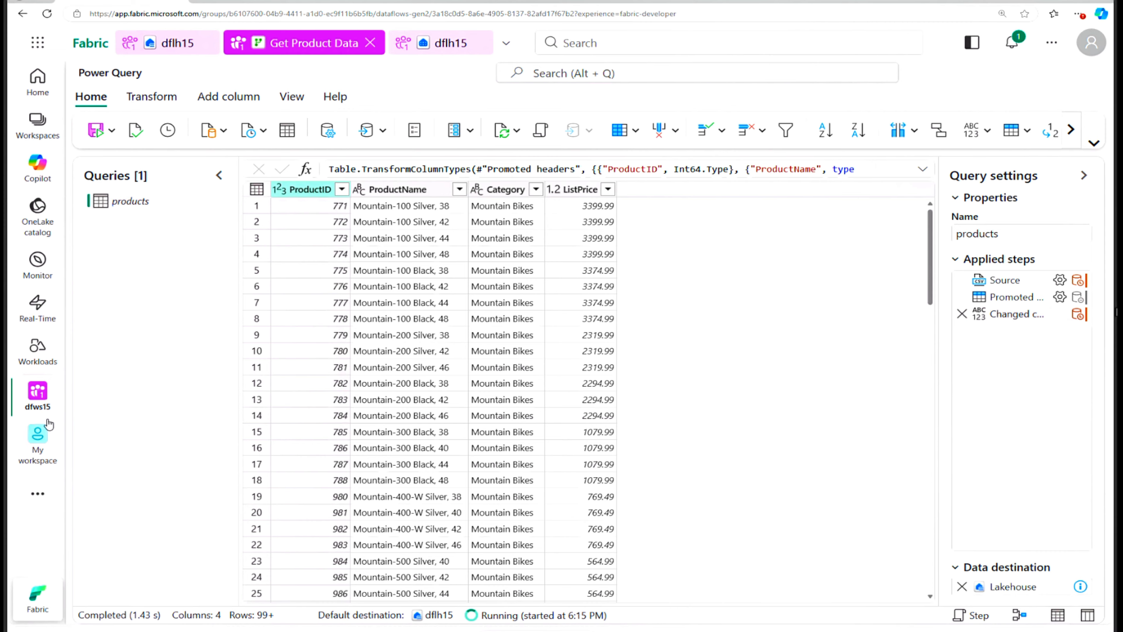
right_click(144, 4)
left_click(192, 62)
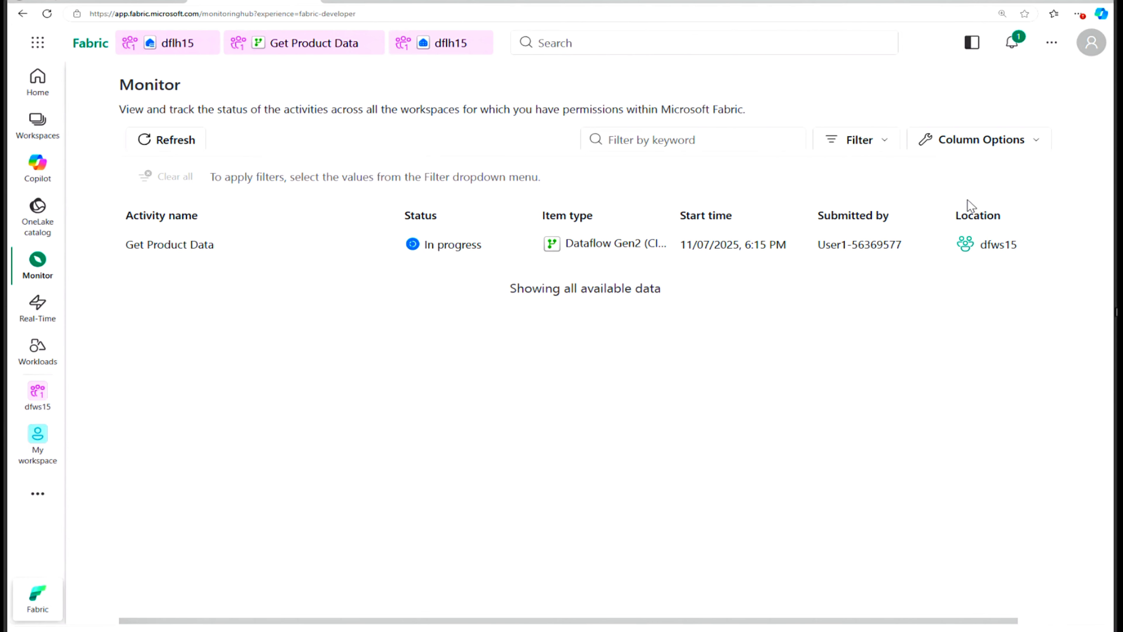
left_click(170, 148)
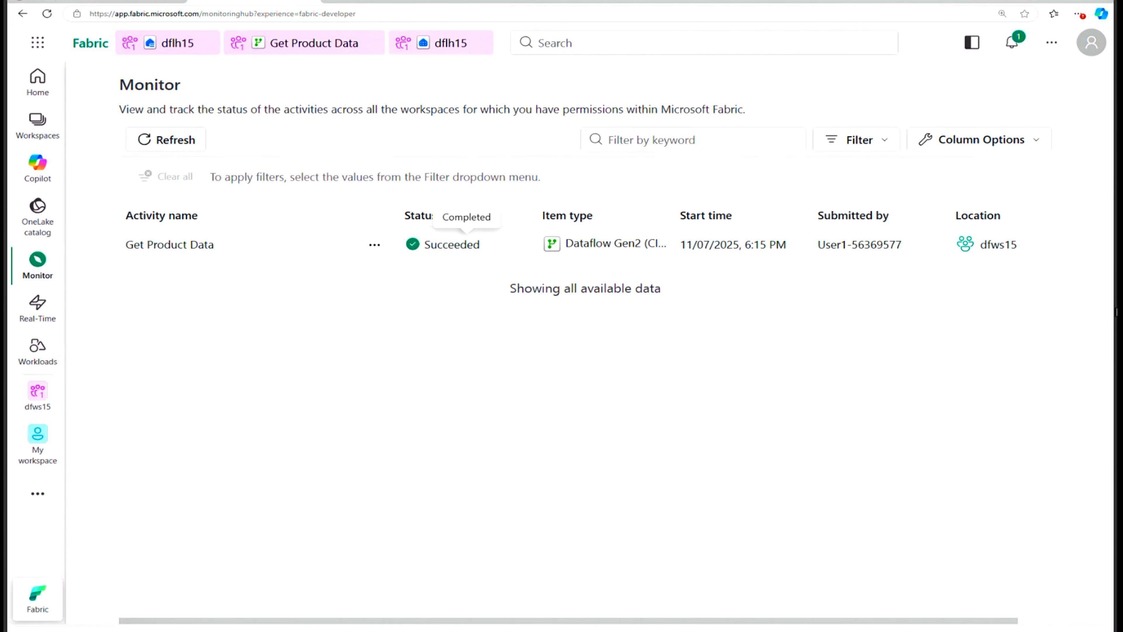
Preview the products table in the dbo schema of the dflh15 SQL analytics endpoint.
left_click(449, 45)
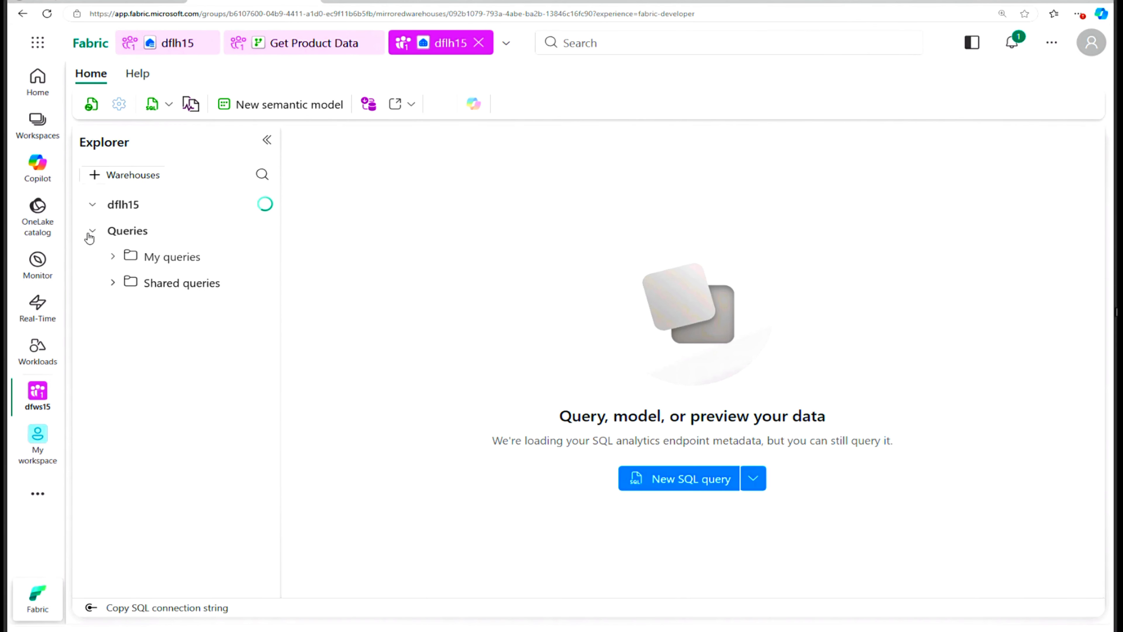
left_click(93, 205)
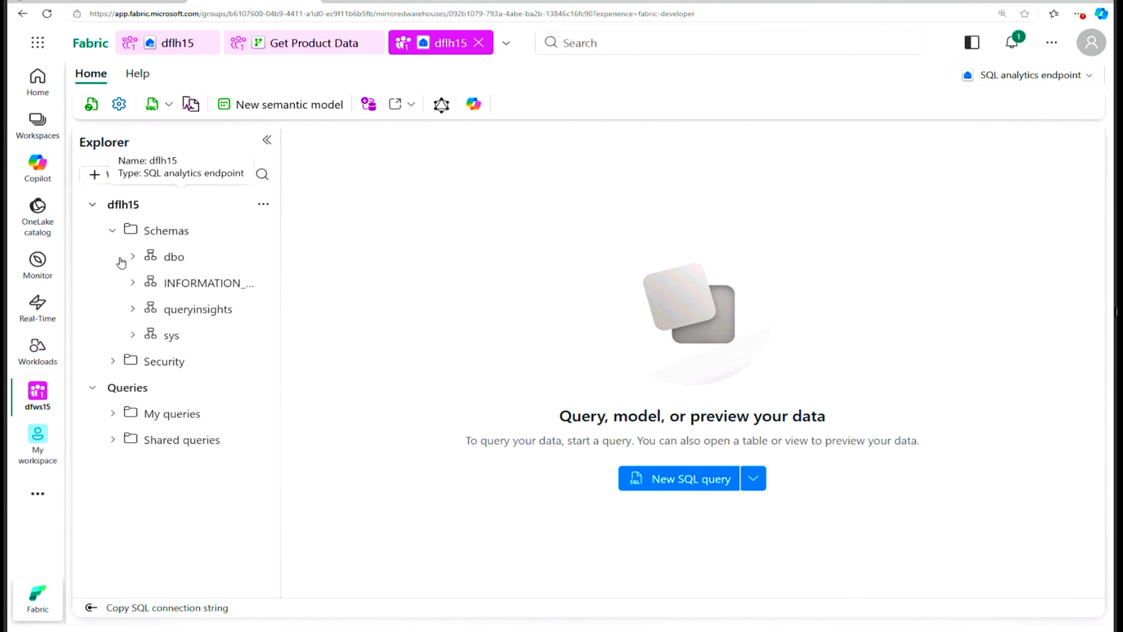
left_click(133, 256)
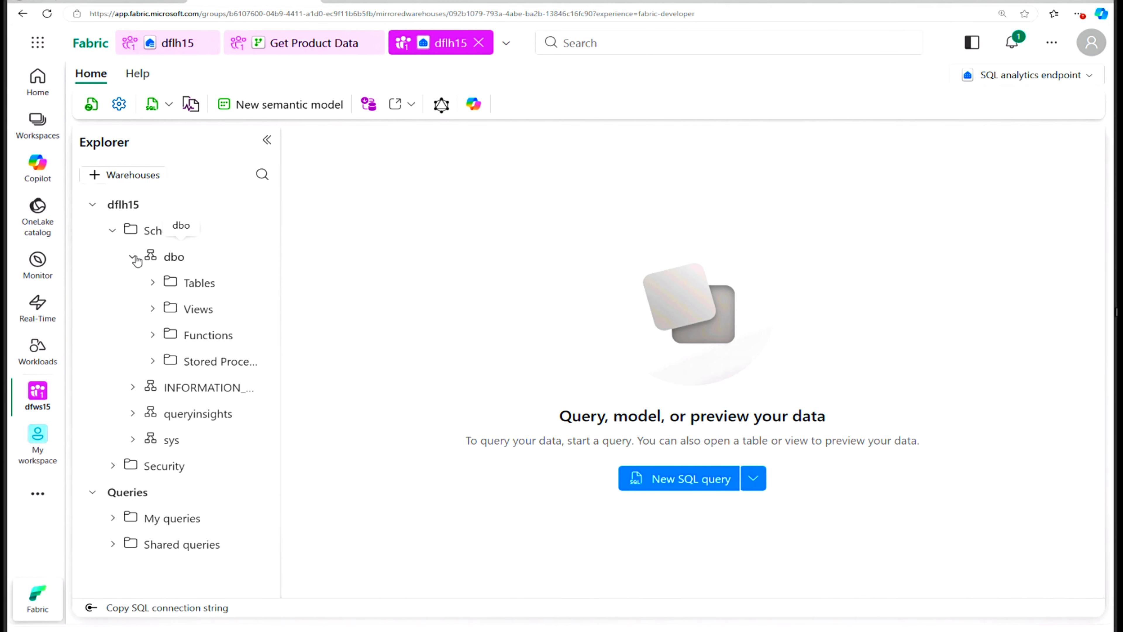
left_click(153, 284)
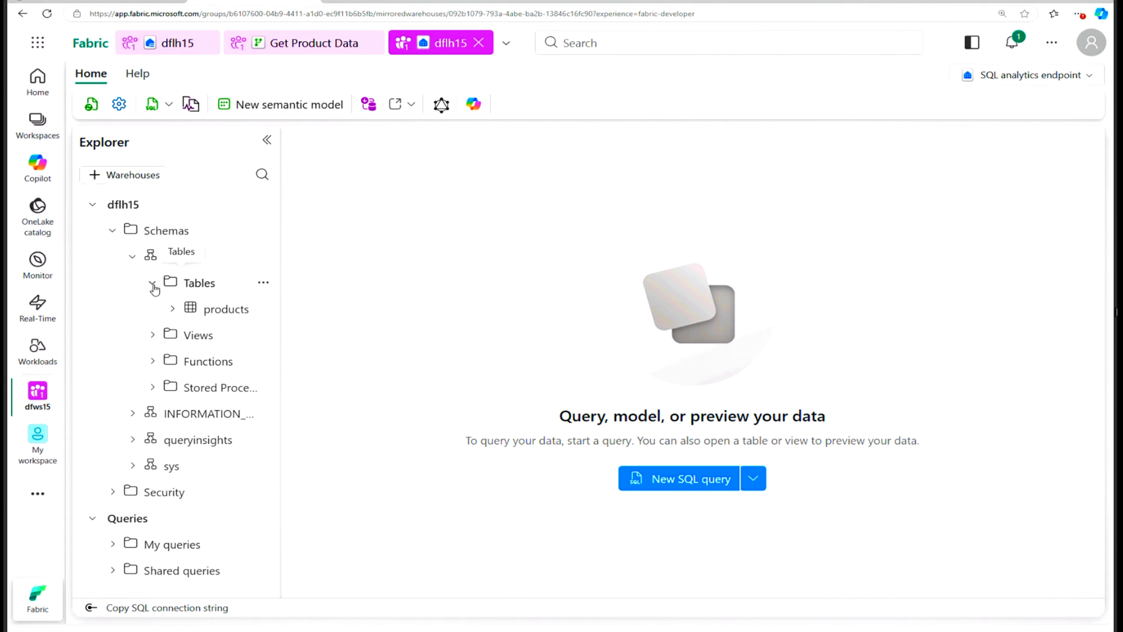
left_click(219, 310)
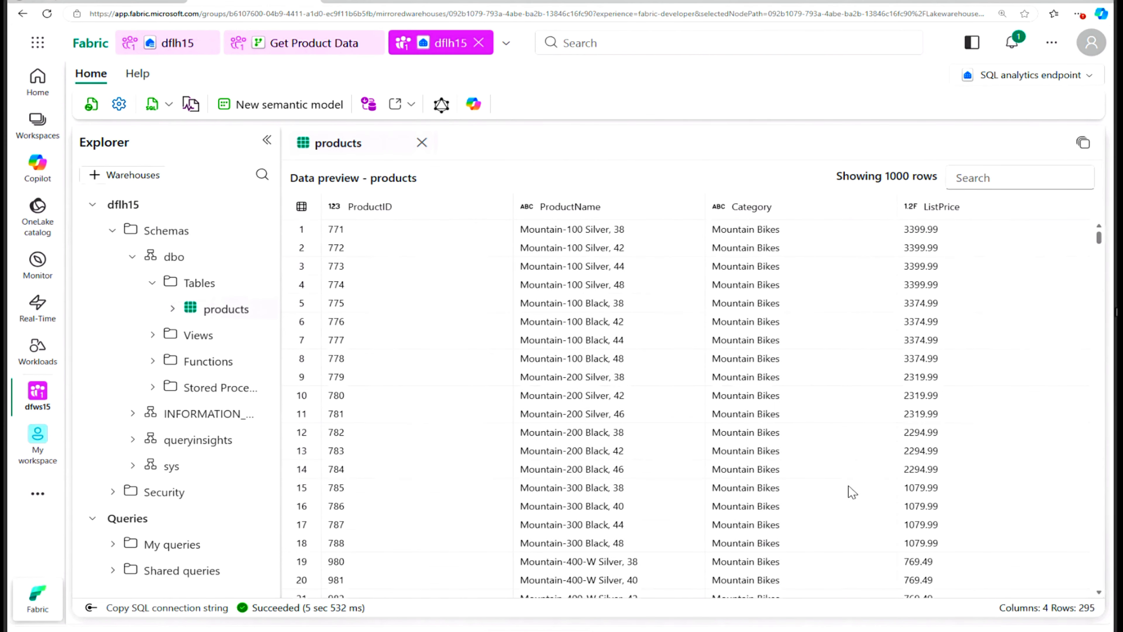
Create a notebook named Notebook1 in the dfws15 workspace and skip the AI tools tour.
left_click(38, 391)
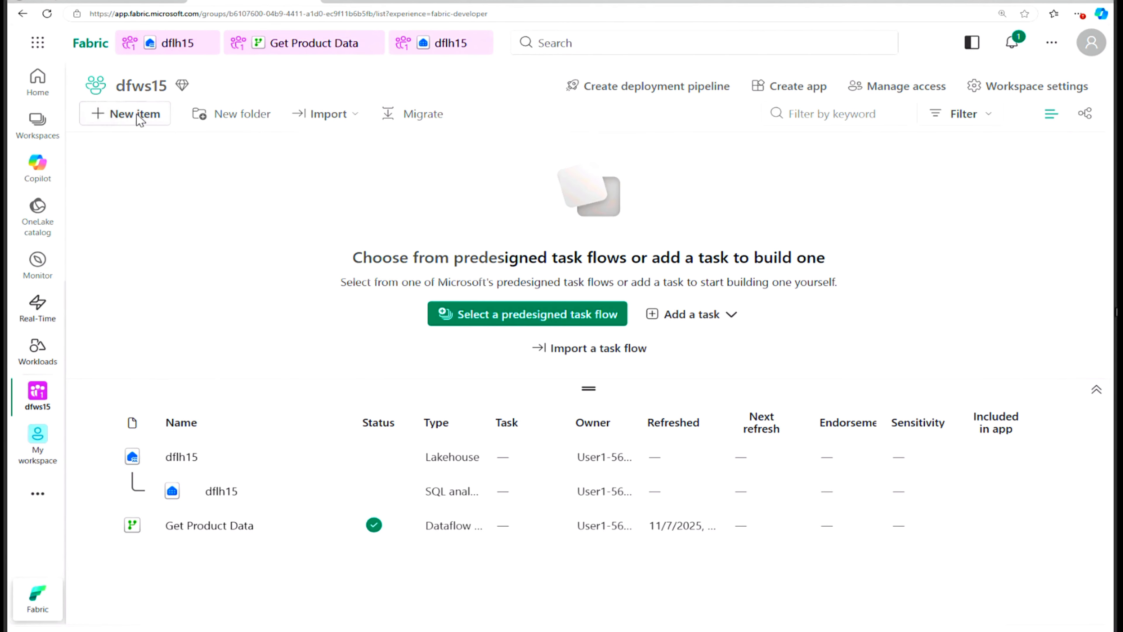
left_click(126, 113)
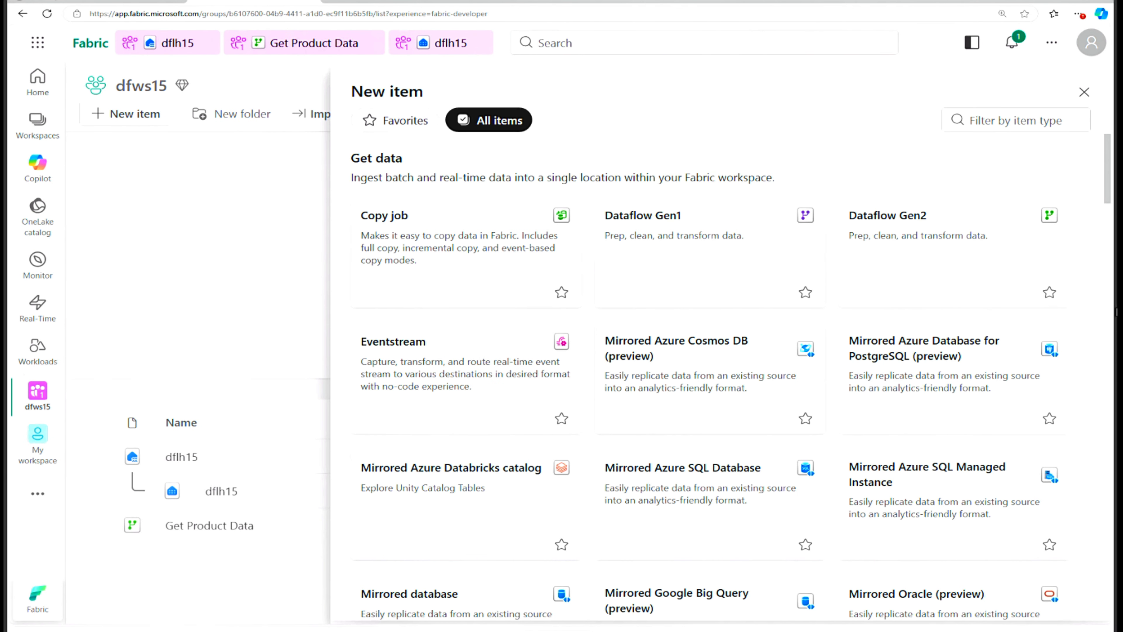
left_click(1015, 120)
type("note")
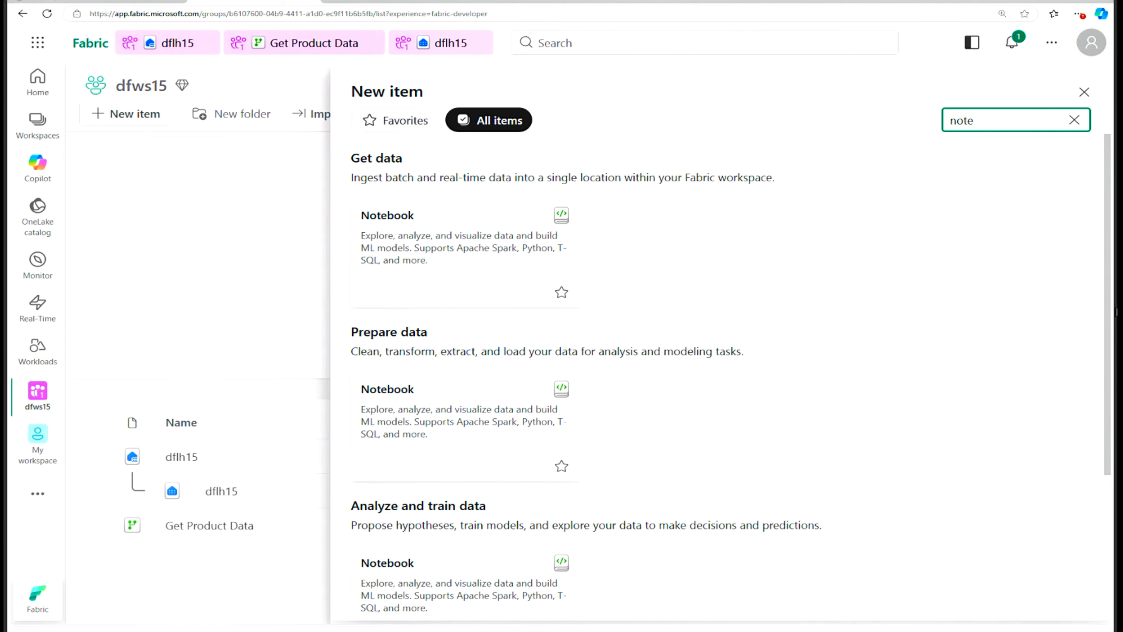
left_click(417, 241)
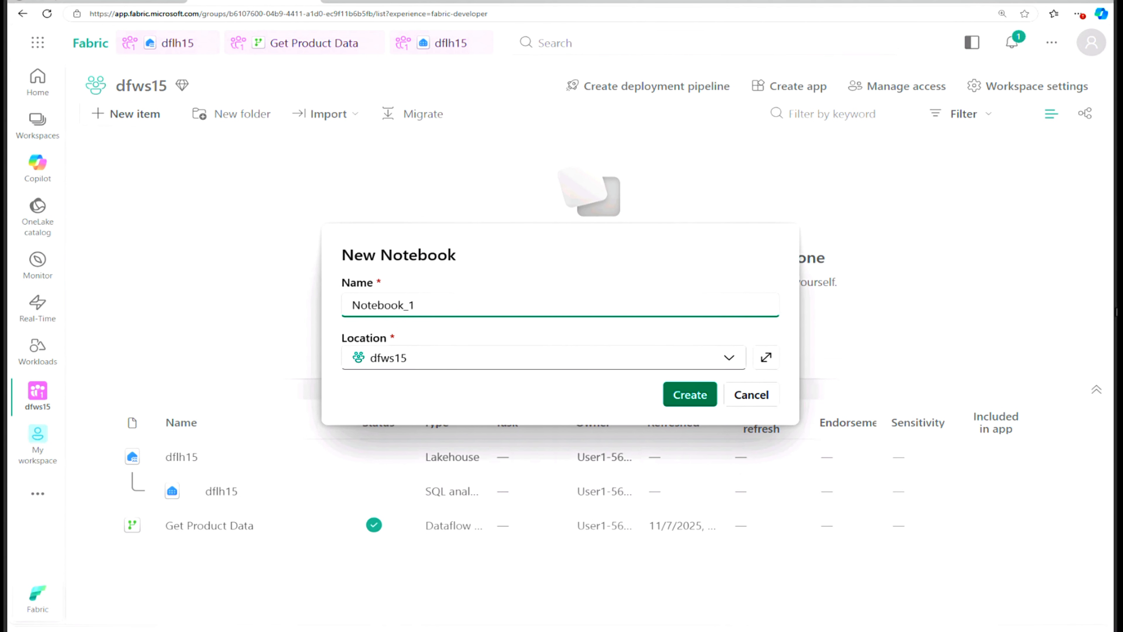
key("BackSpace")
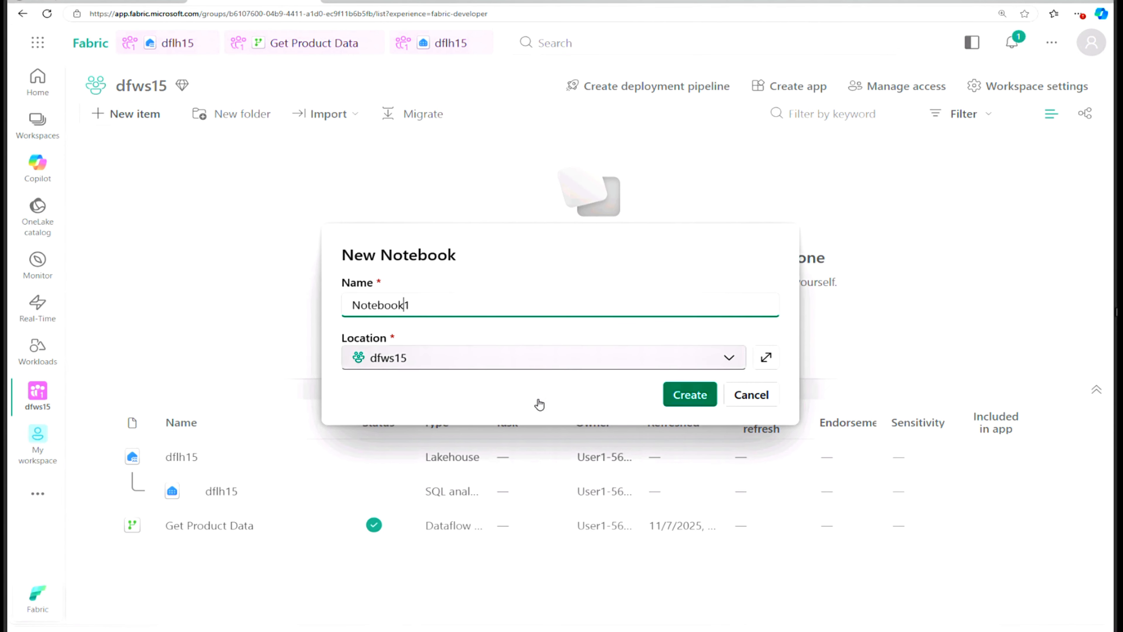
left_click(684, 396)
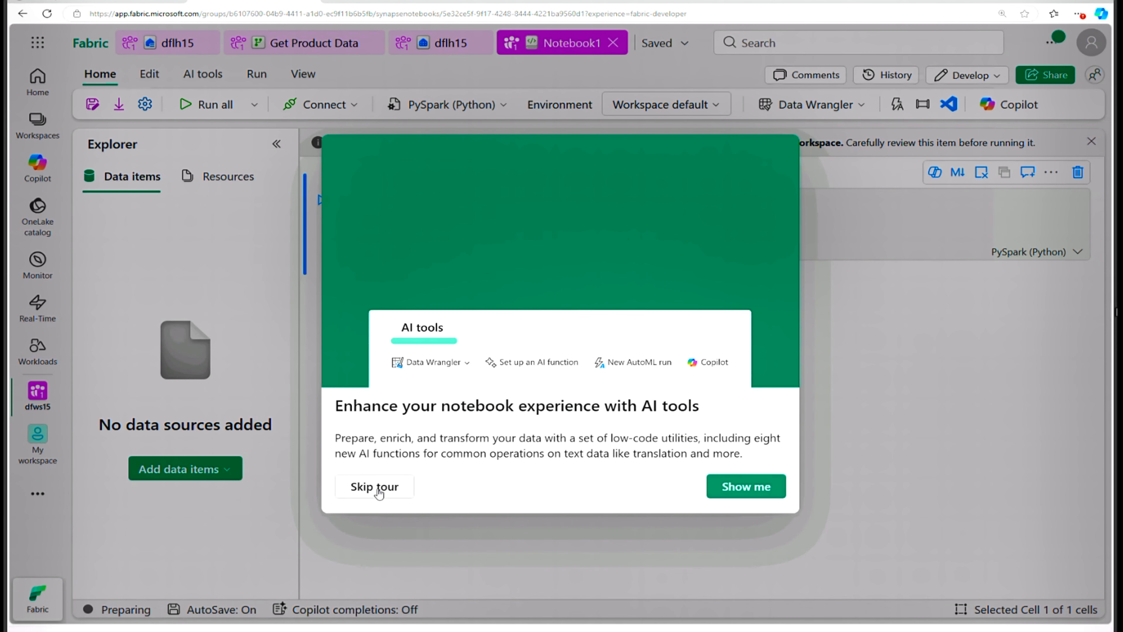
left_click(378, 487)
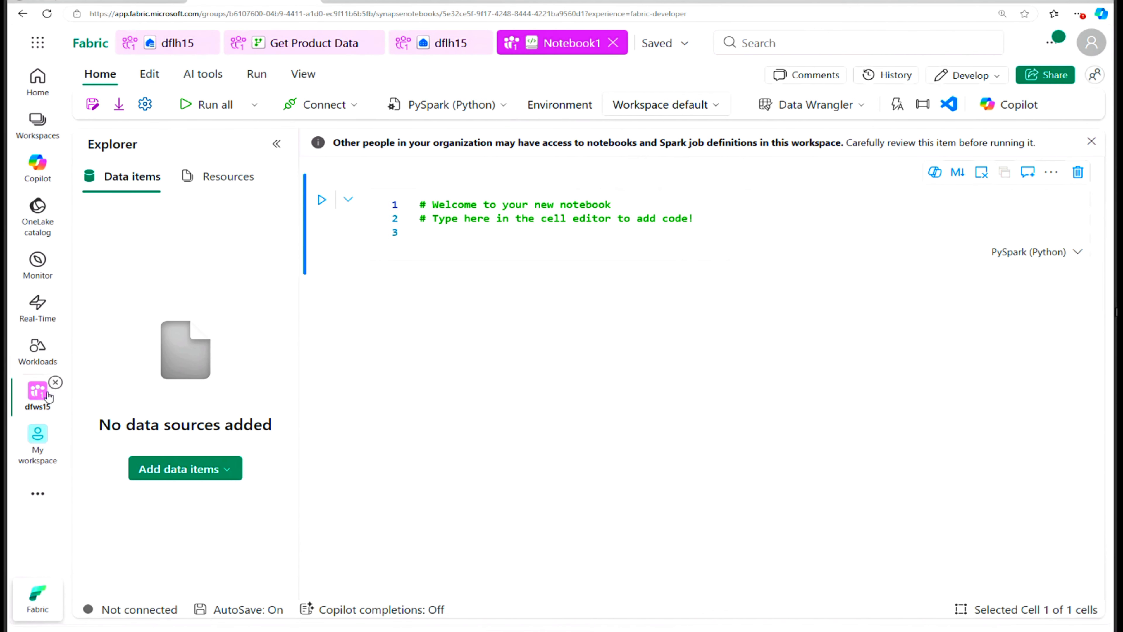
Return to the dfws15 workspace page and enlarge the item list by shrinking the task flow area.
left_click(38, 393)
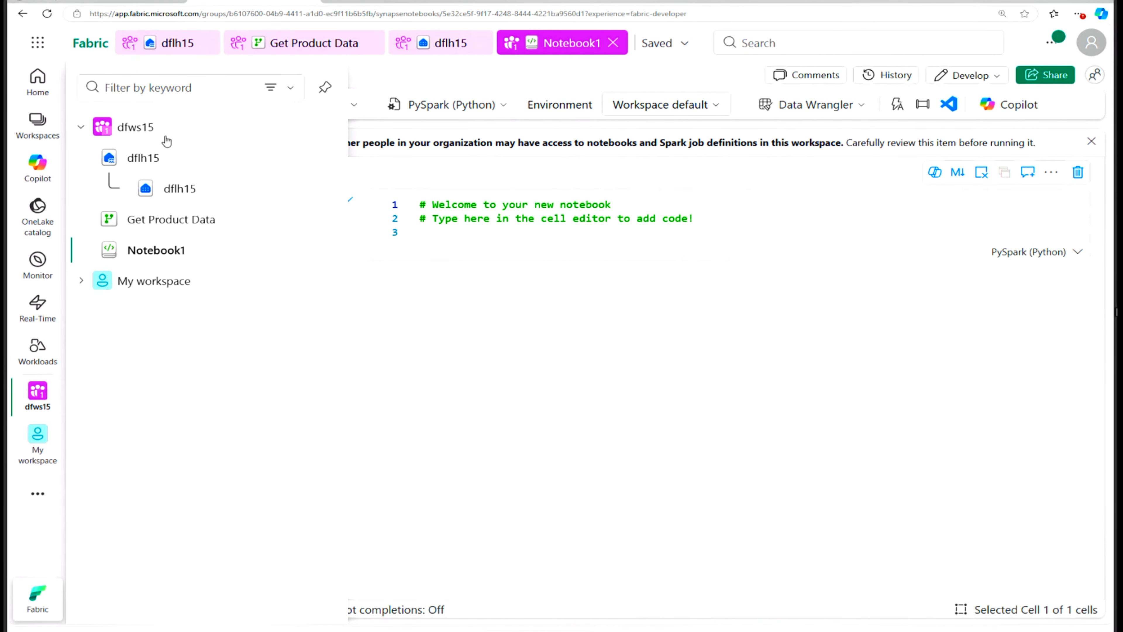
left_click(135, 130)
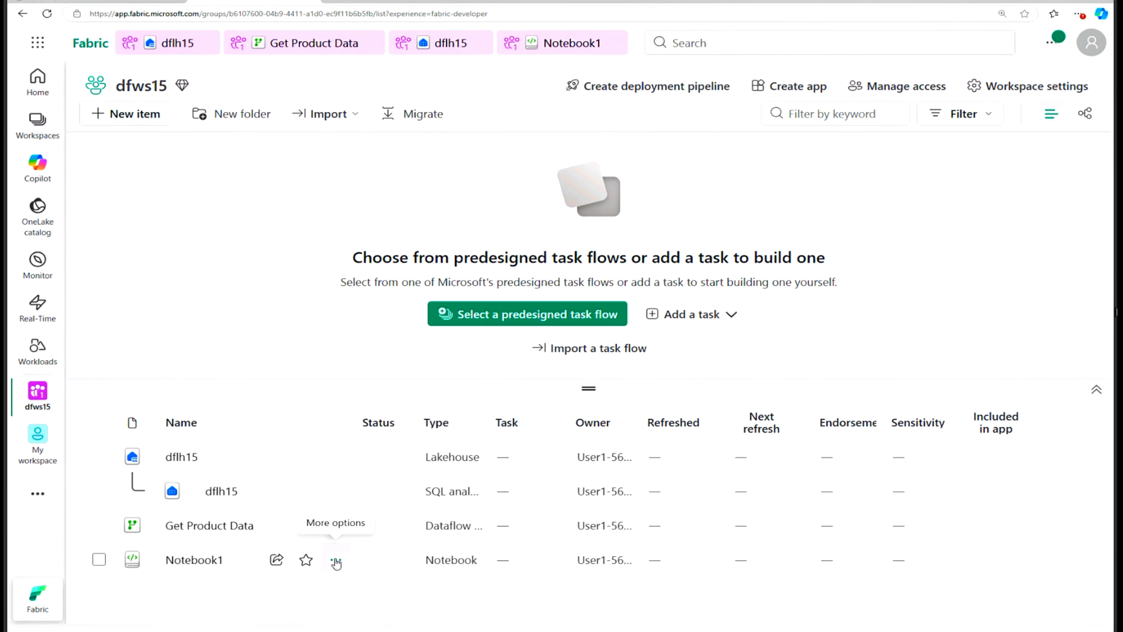
left_click(337, 561)
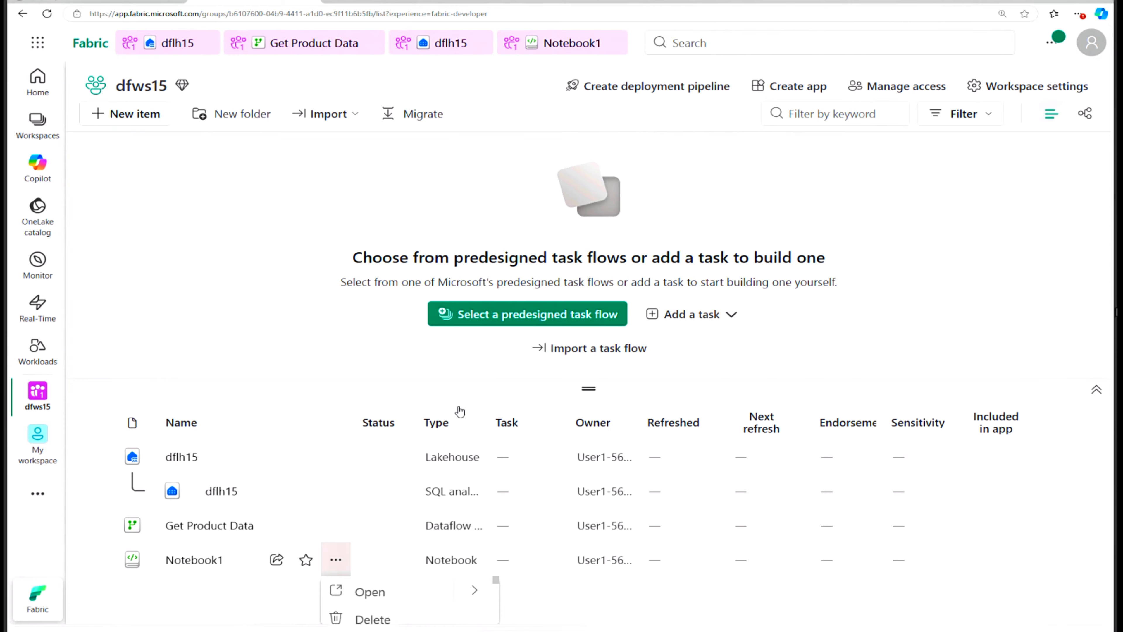
left_click(587, 390)
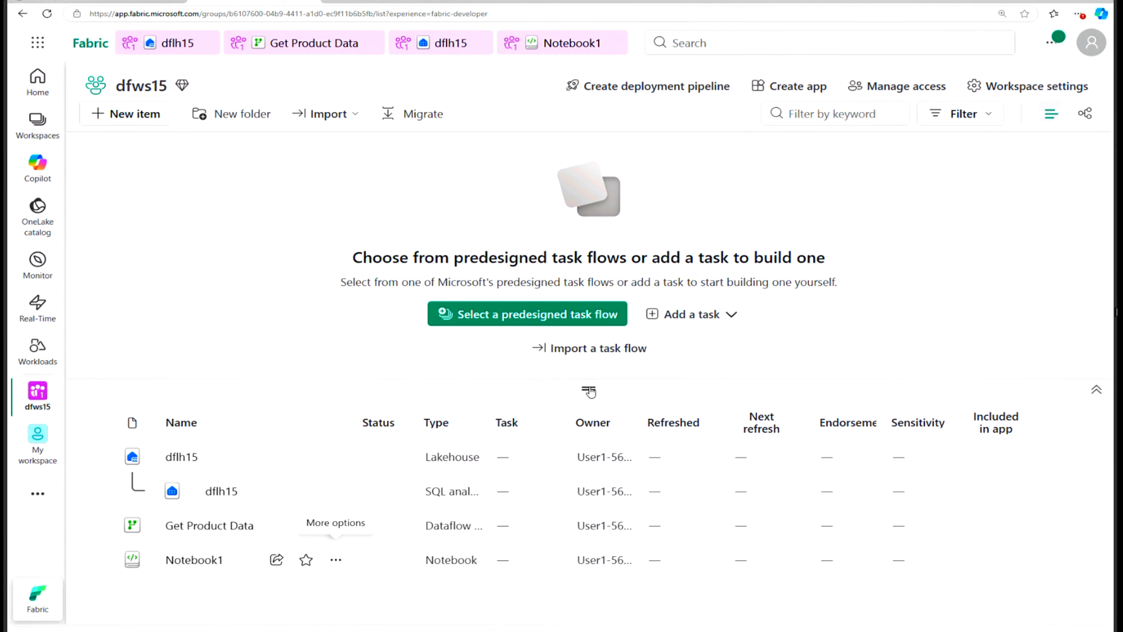
left_click_drag(592, 374, 594, 234)
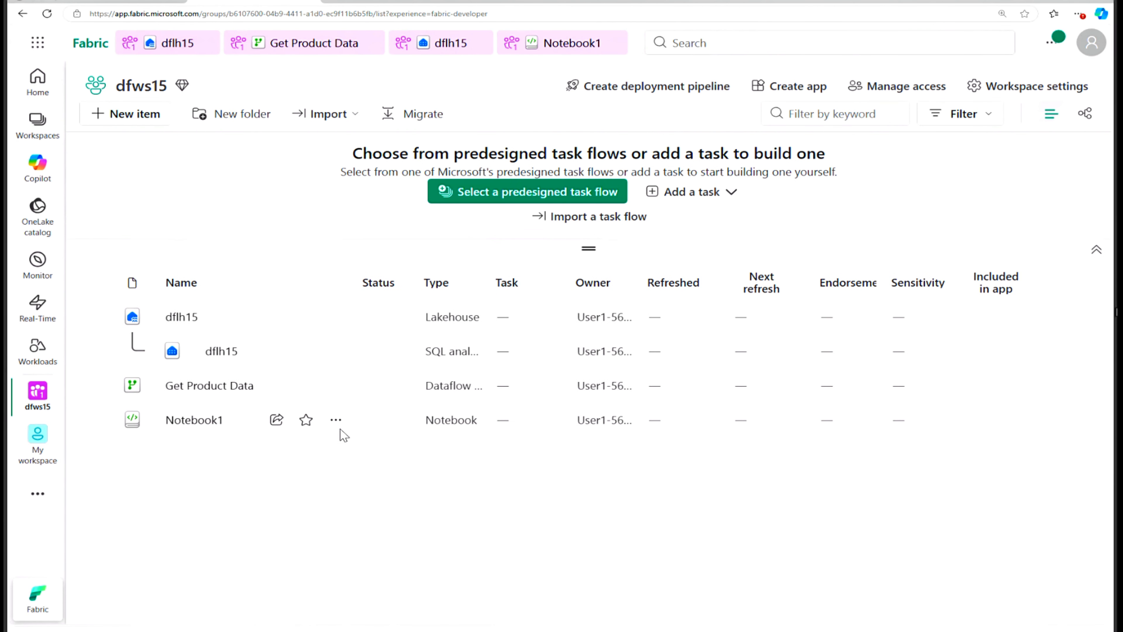
Rename Notebook1 as Query Products in its item settings.
left_click(336, 419)
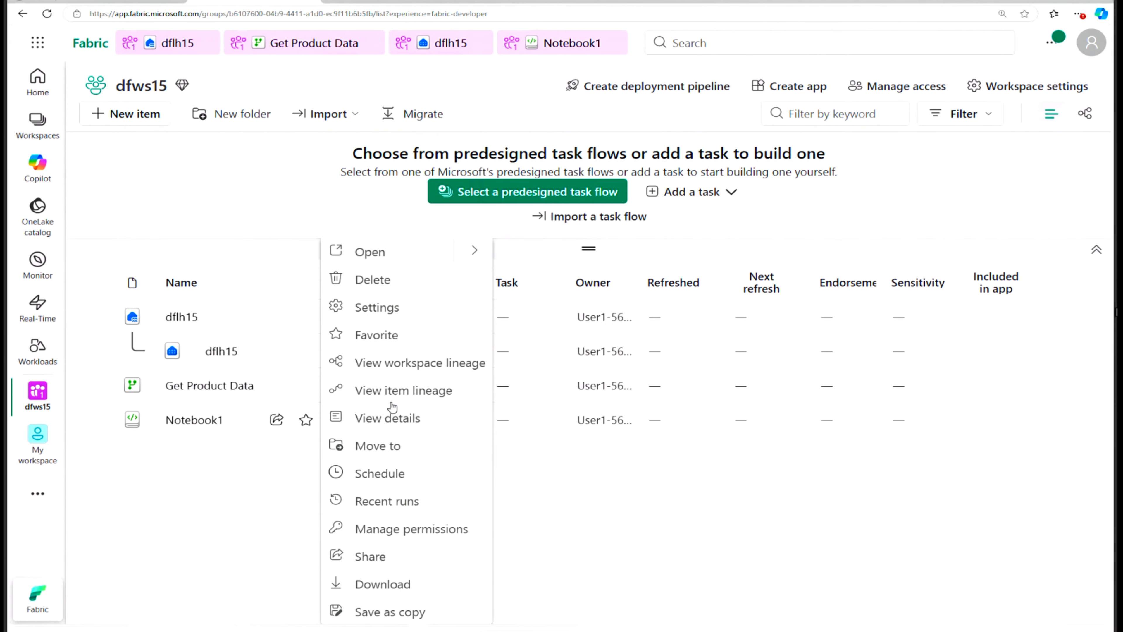
left_click(389, 312)
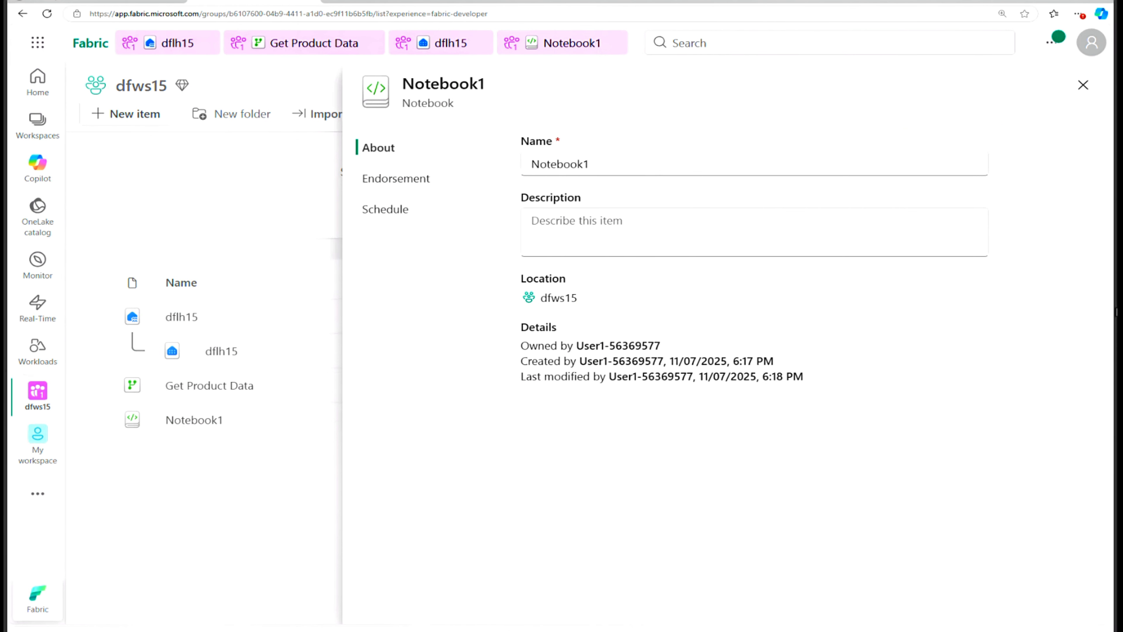
left_click_drag(590, 164, 530, 164)
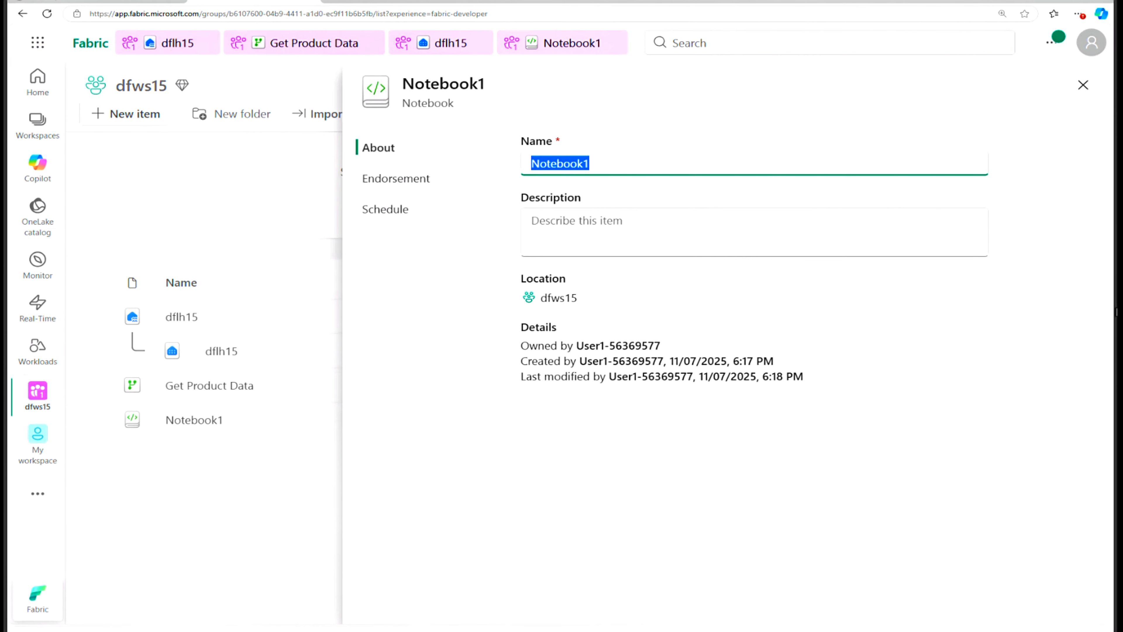
type("Query Products")
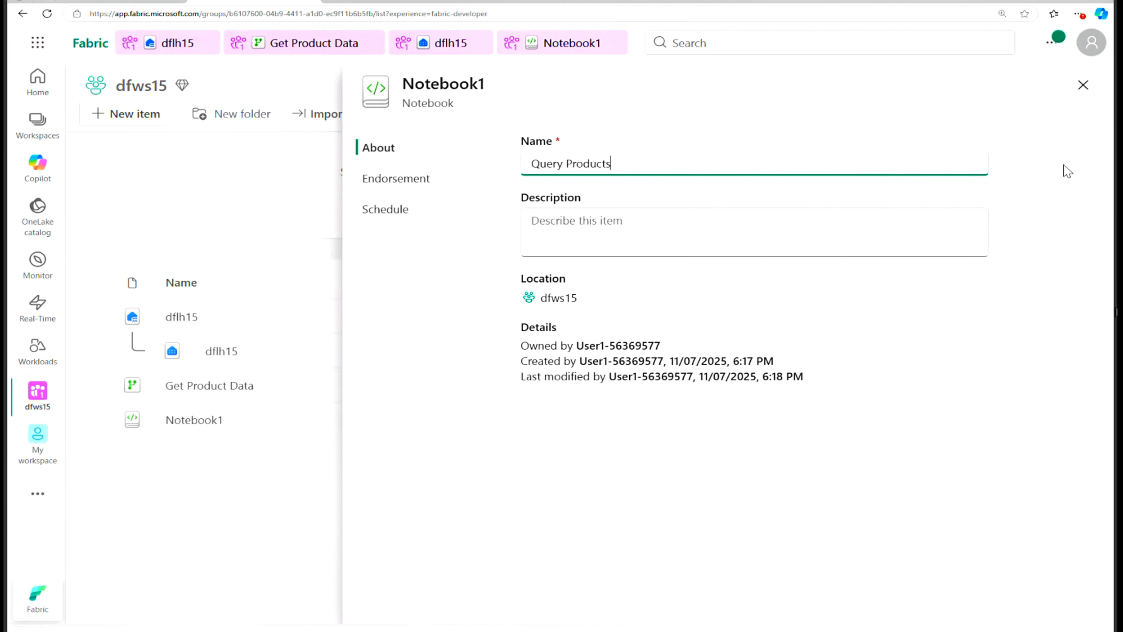
left_click(1061, 179)
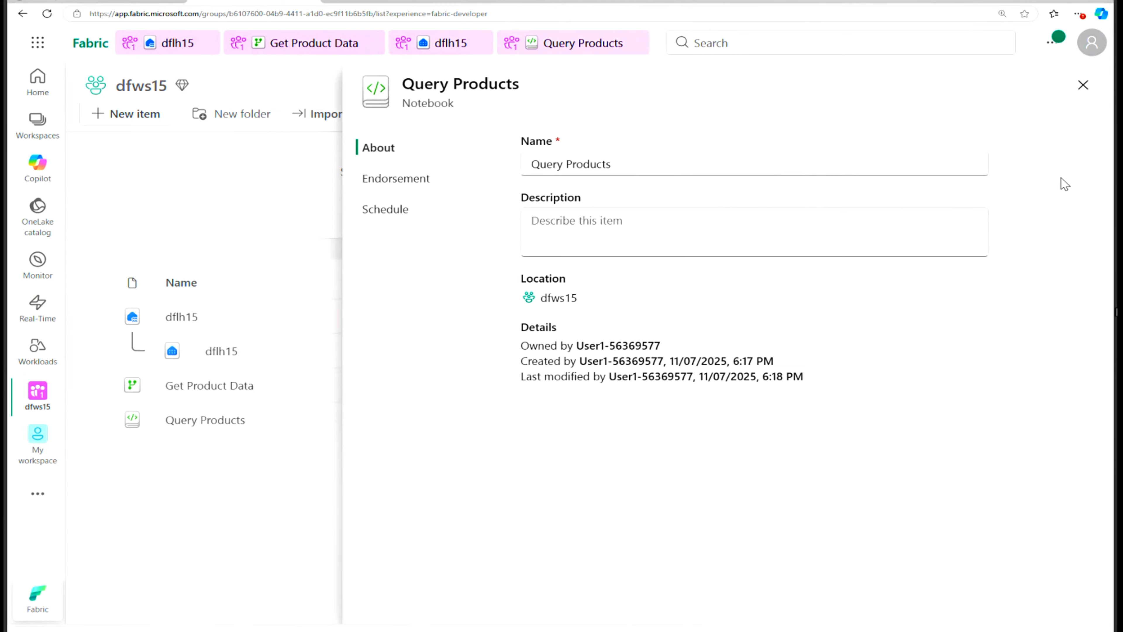
Open the Query Products notebook and connect the existing dflh15 lakehouse as its data source.
left_click(1084, 85)
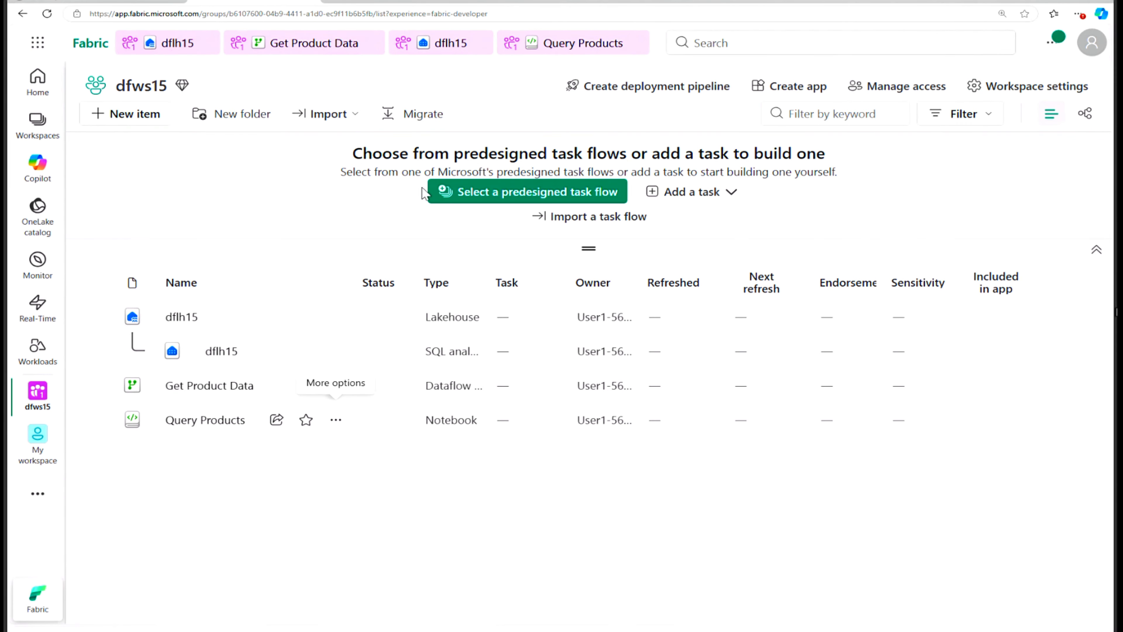
left_click(201, 420)
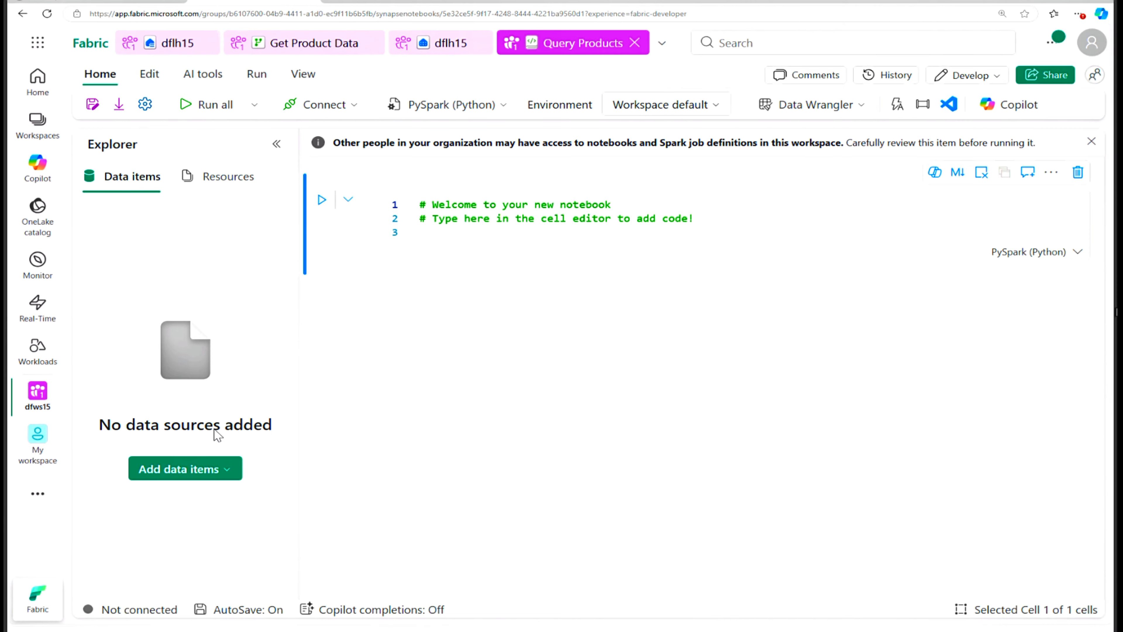
left_click(229, 472)
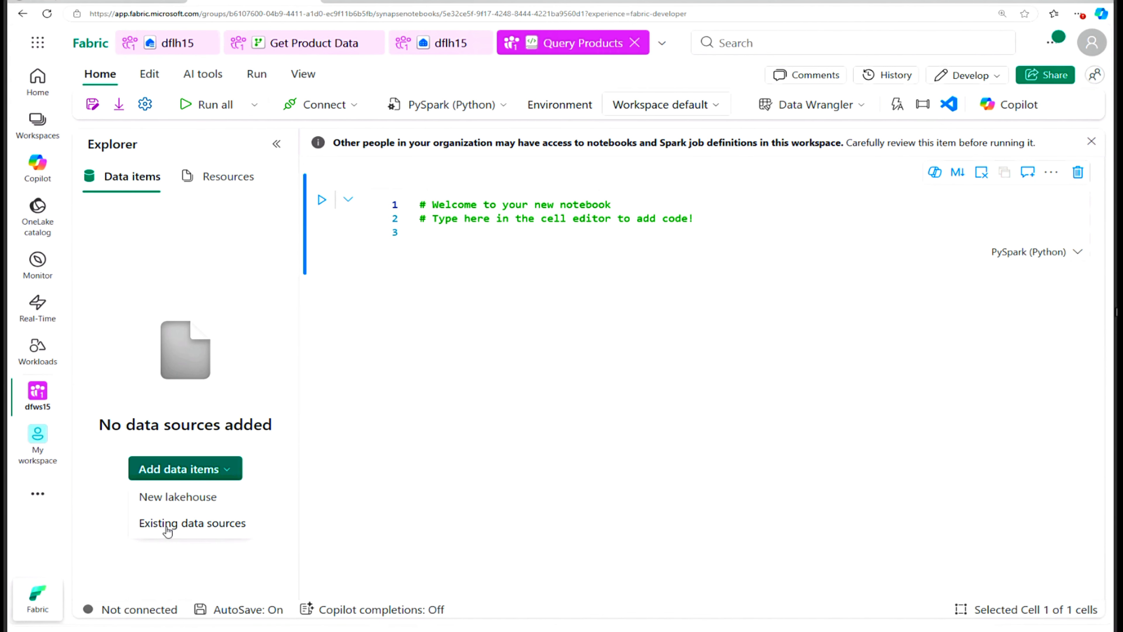
left_click(196, 526)
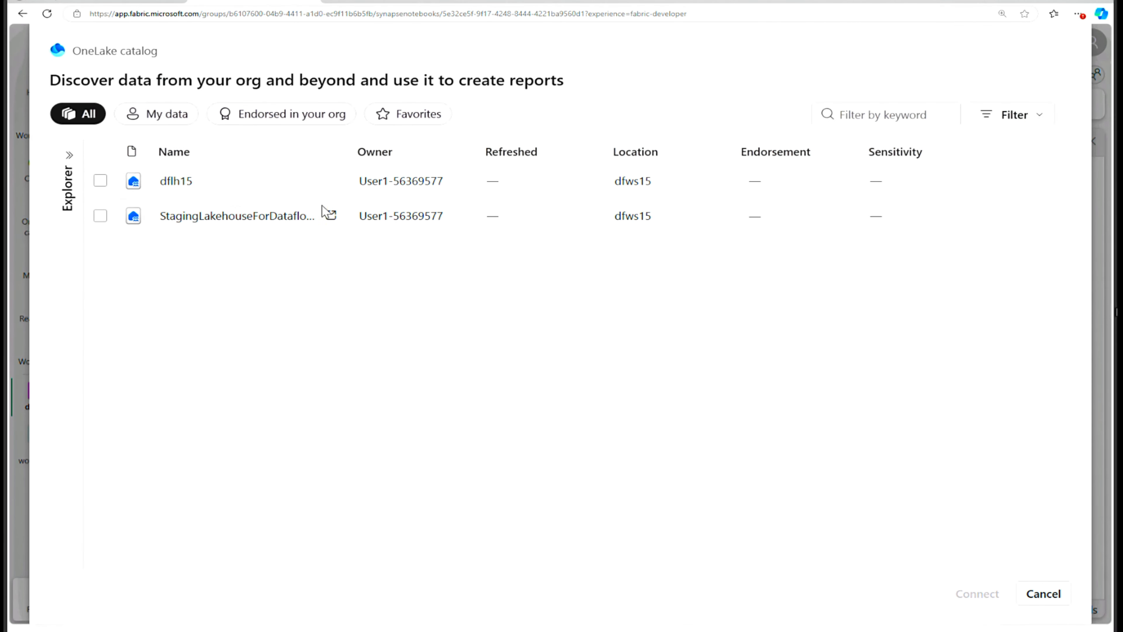
left_click(99, 181)
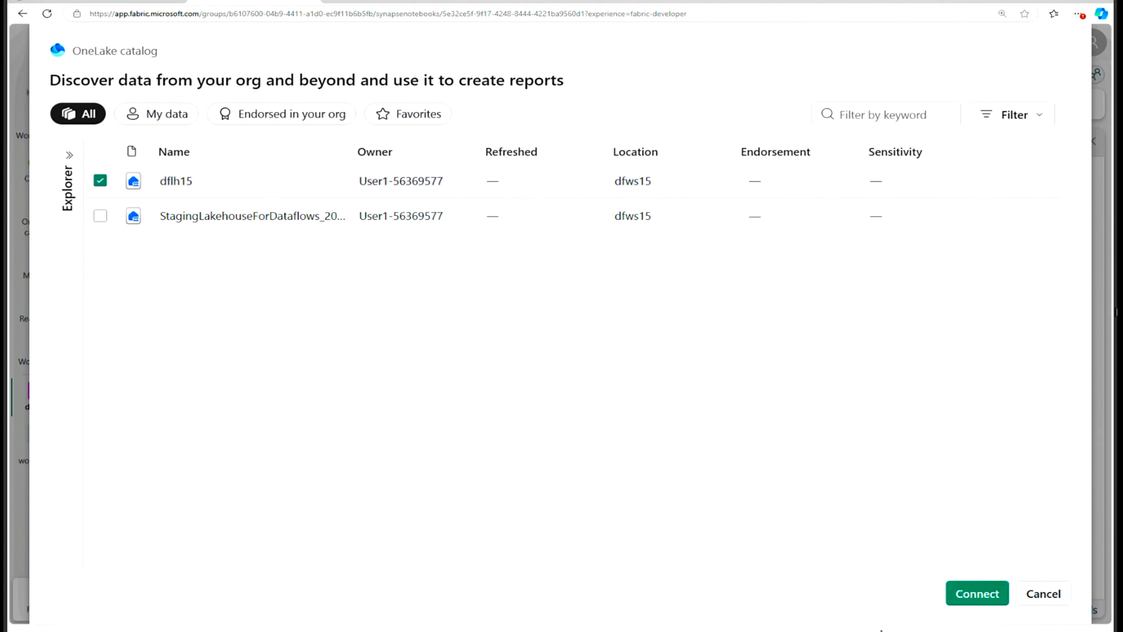
left_click(981, 594)
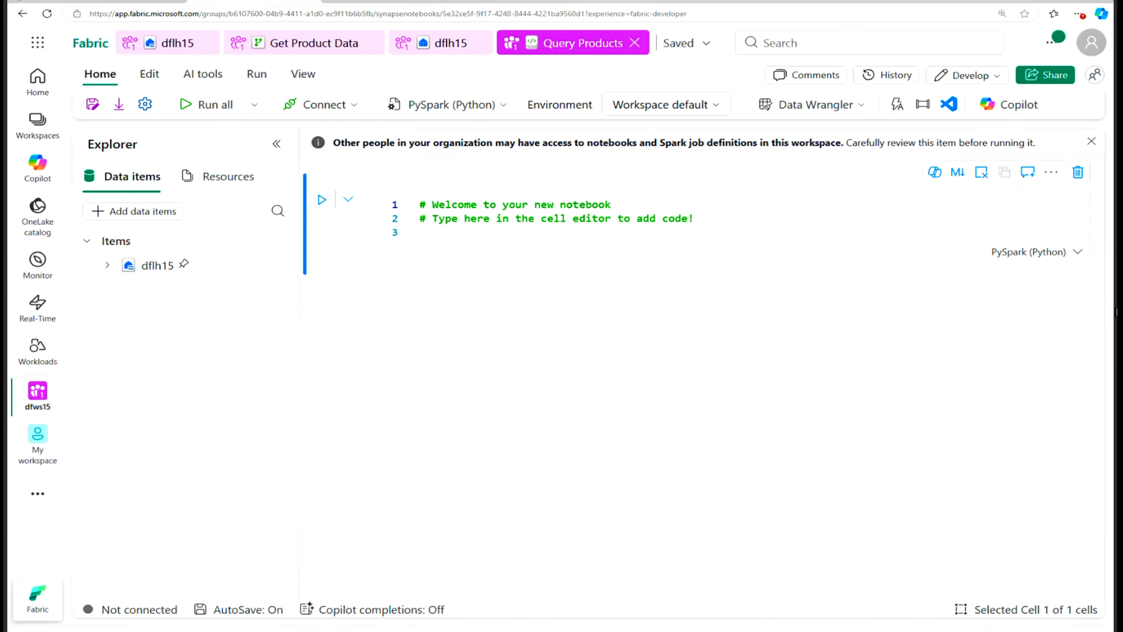
Add a Spark code cell that loads the products table from the dflh15 lakehouse's Tables folder.
left_click(107, 265)
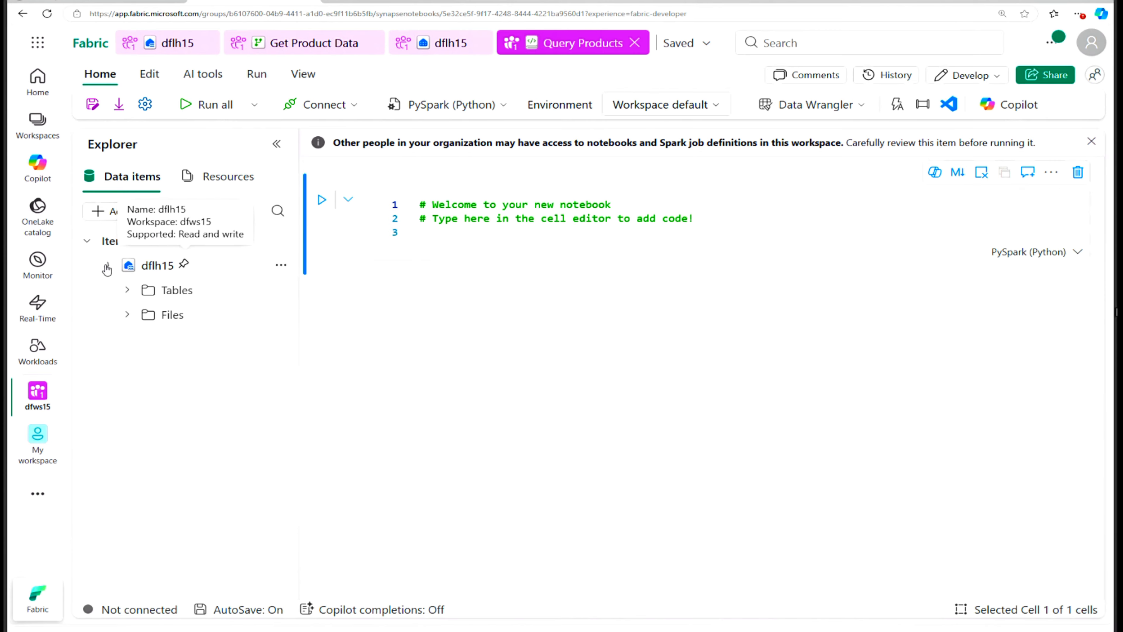
left_click(127, 290)
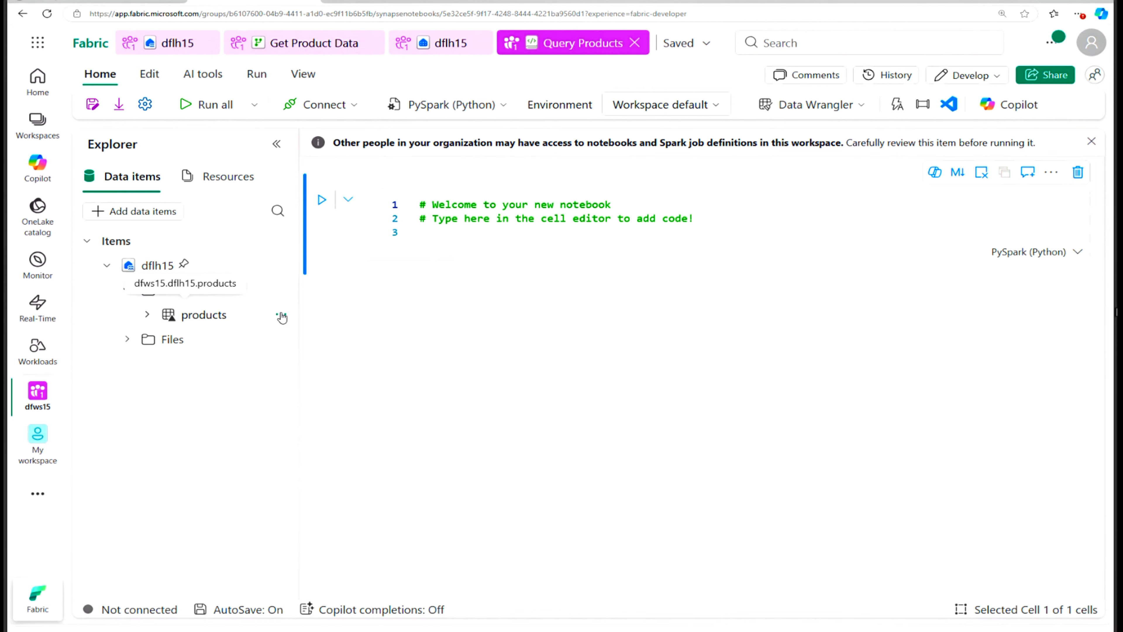
left_click(281, 315)
mouse_move(345, 342)
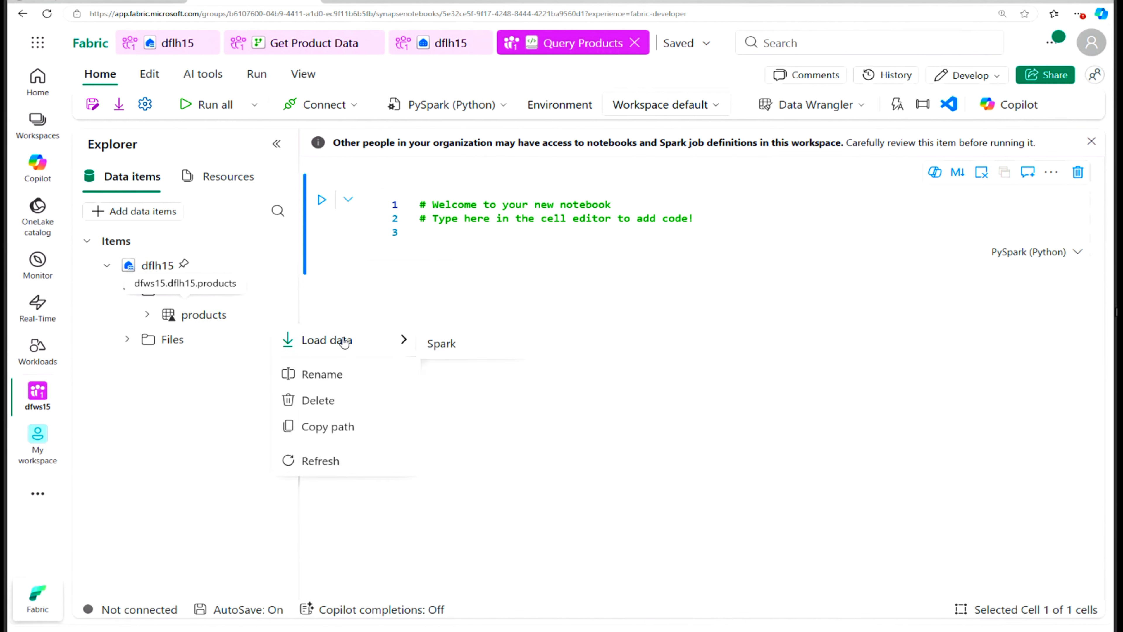
left_click(458, 348)
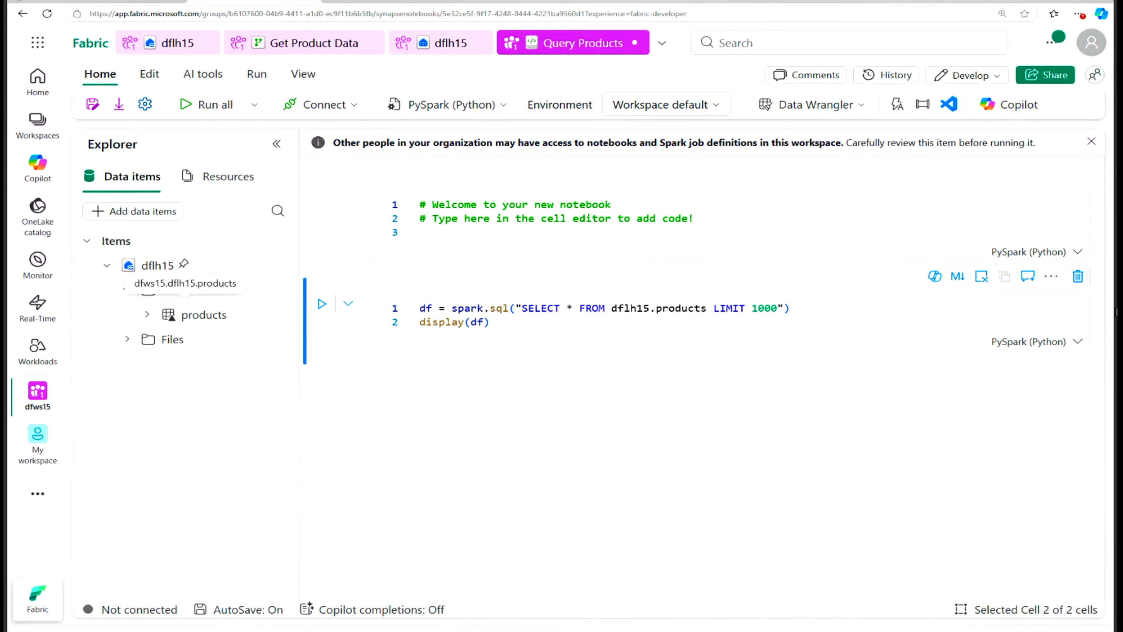
Run the Spark cell that queries dflh15.products, then stop the notebook's Spark session once the table is displayed.
left_click_drag(491, 323, 419, 307)
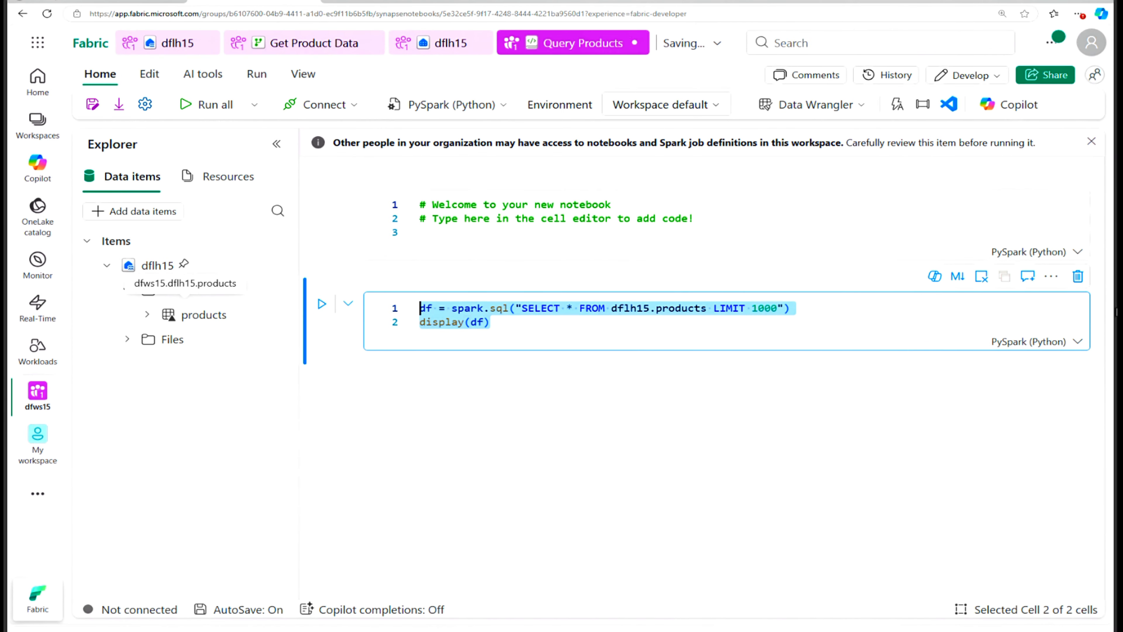
left_click(322, 305)
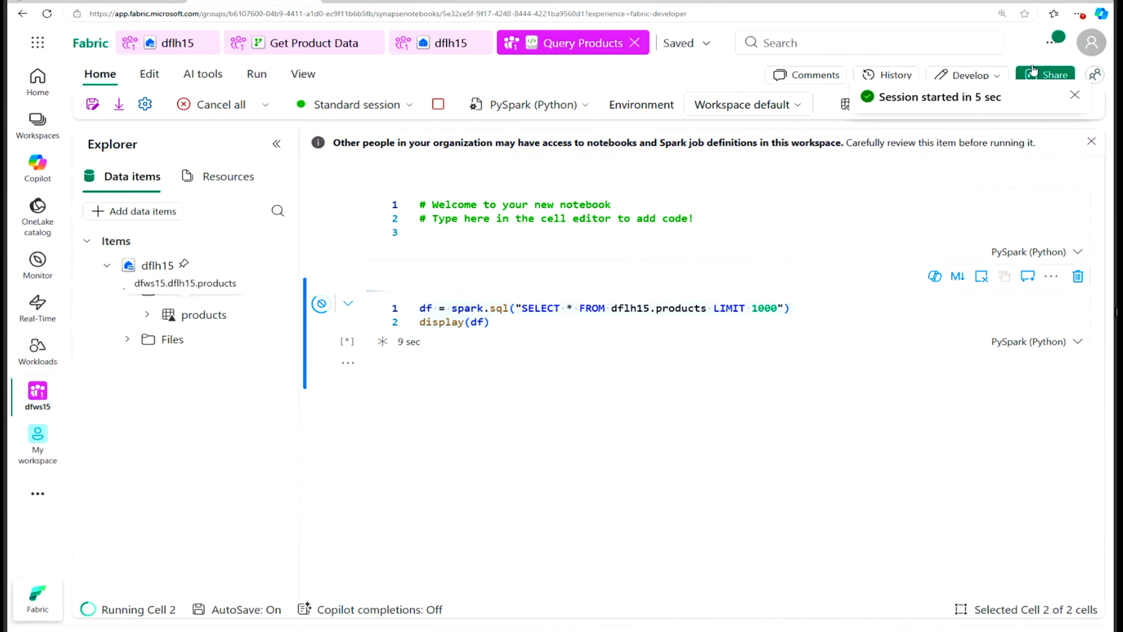
left_click(1075, 96)
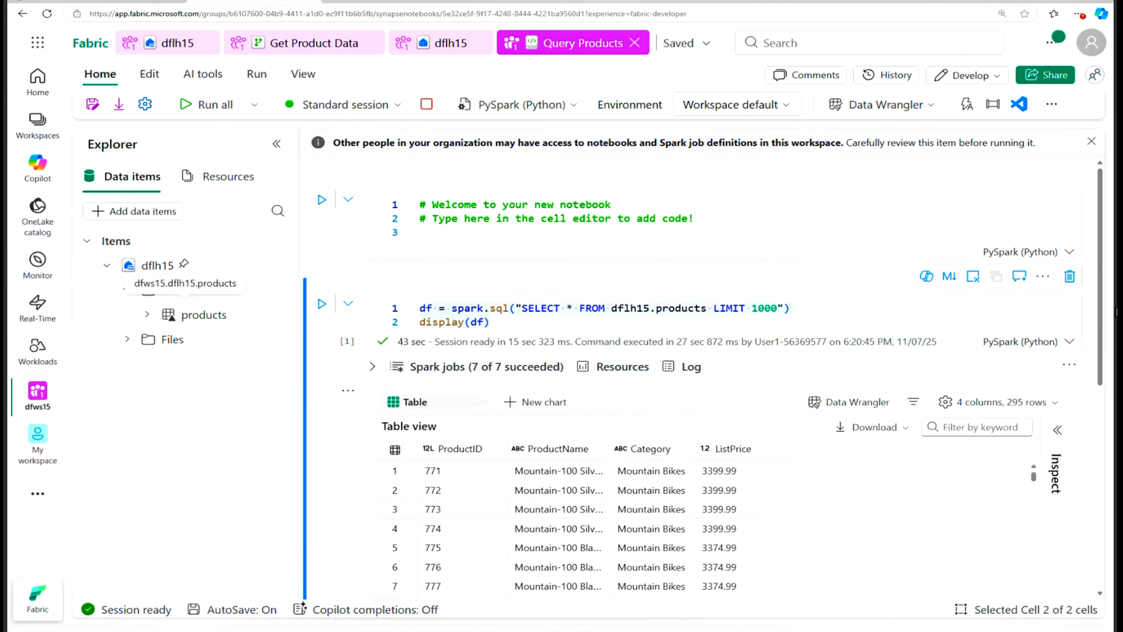
left_click(426, 106)
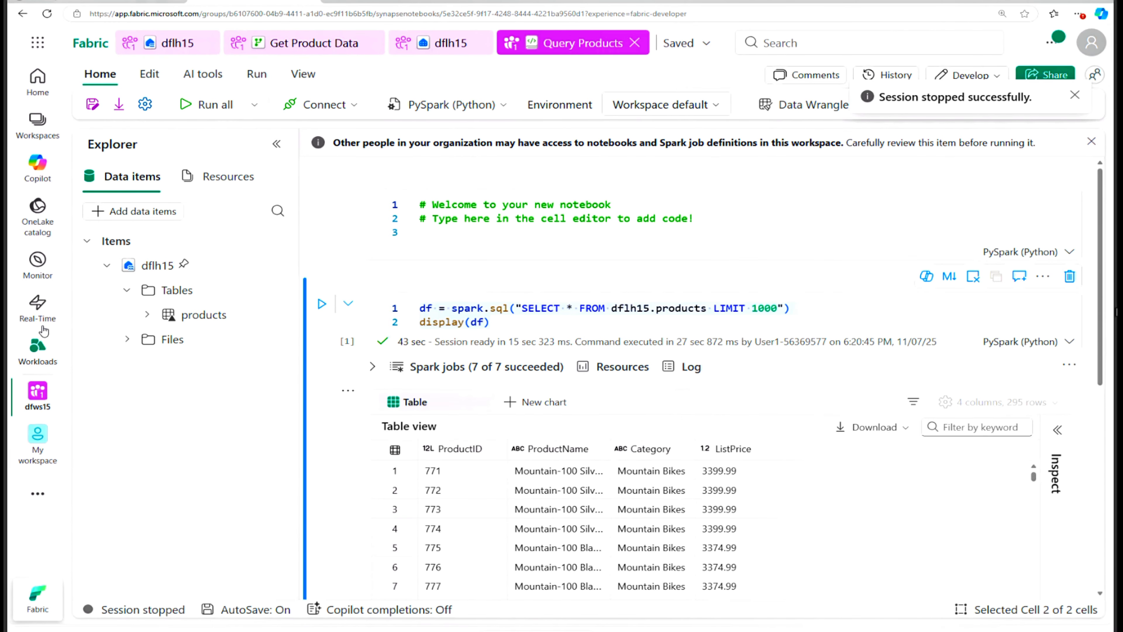
Open the Monitor page to check the status and item type of the Query Products notebook run.
left_click(33, 272)
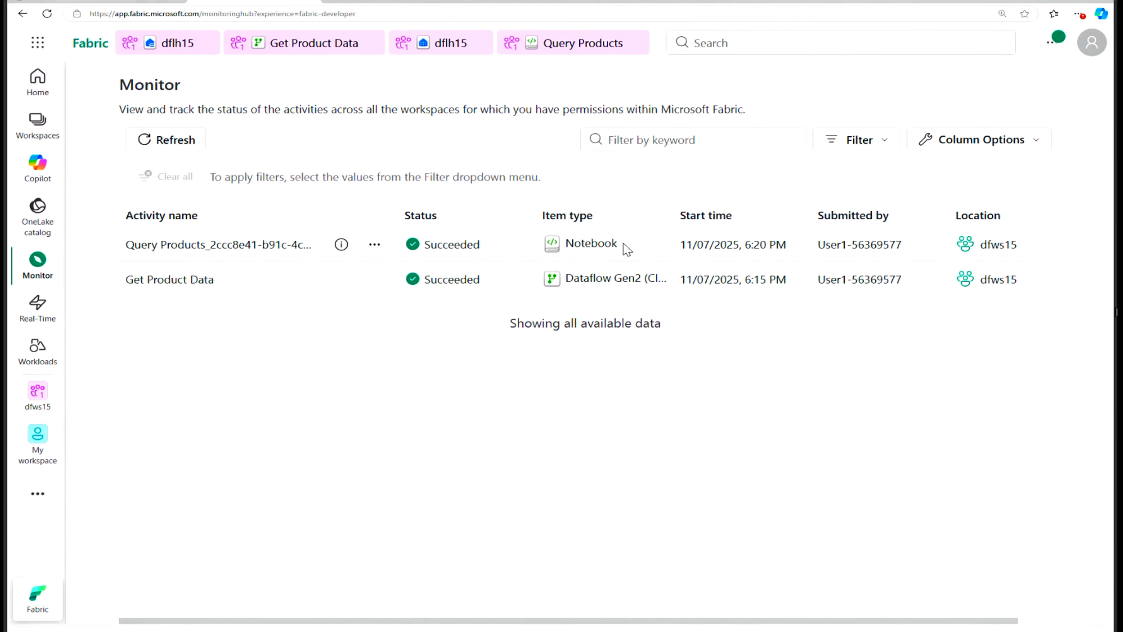
left_click_drag(616, 243, 565, 244)
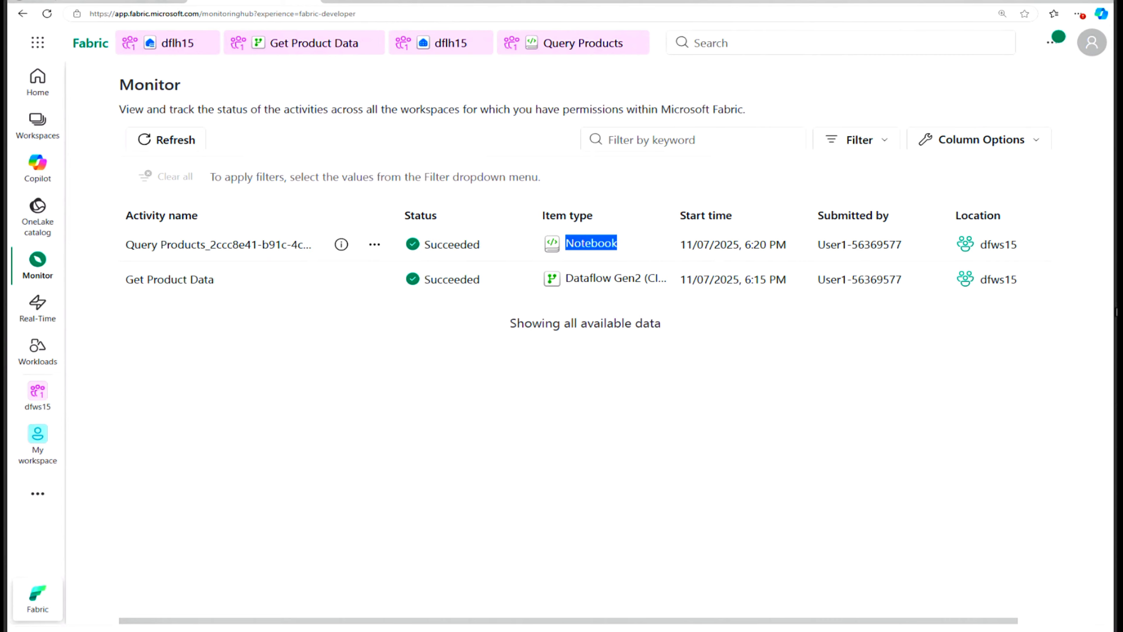
In the other browser tab, return to the dfws15 workspace and start an immediate refresh of the Get Product Data dataflow.
left_click(115, 3)
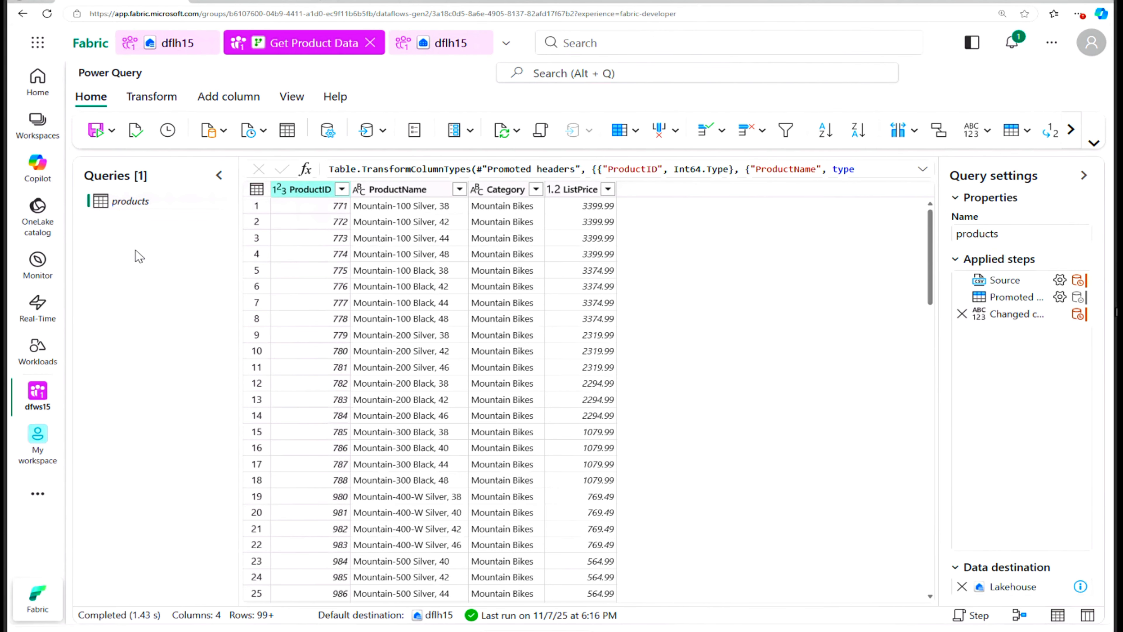
left_click(38, 399)
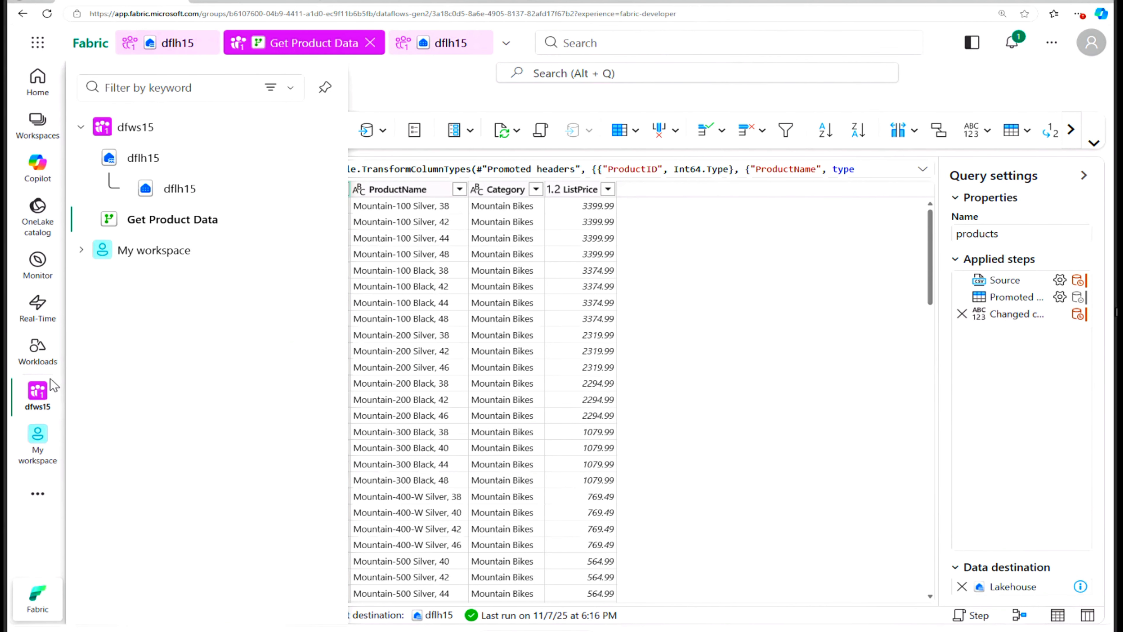
left_click(134, 128)
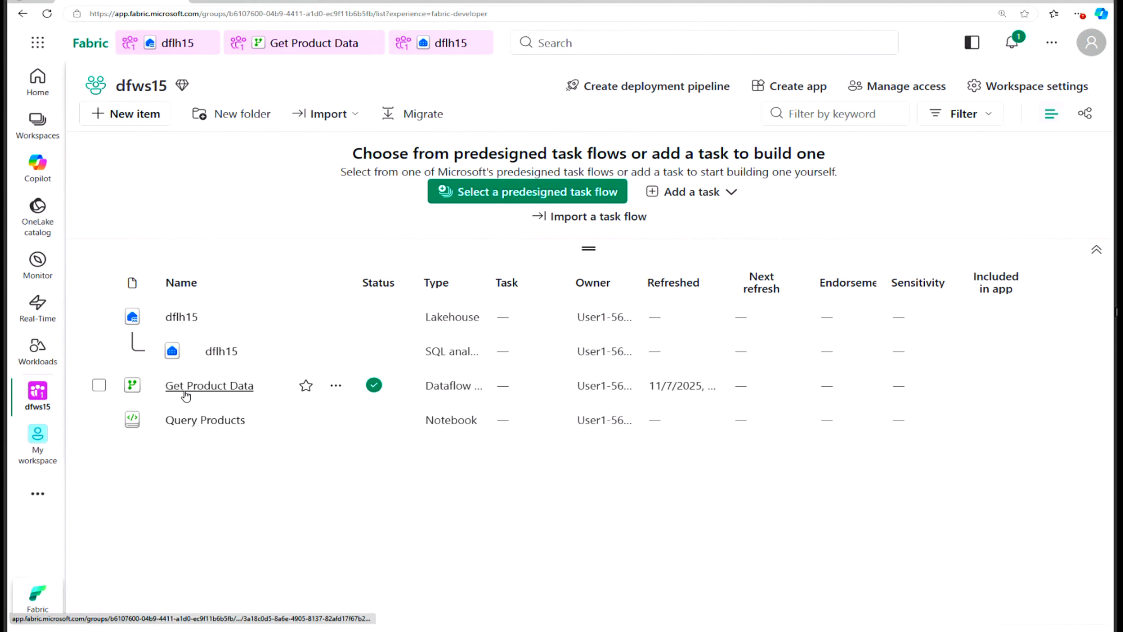
left_click(338, 389)
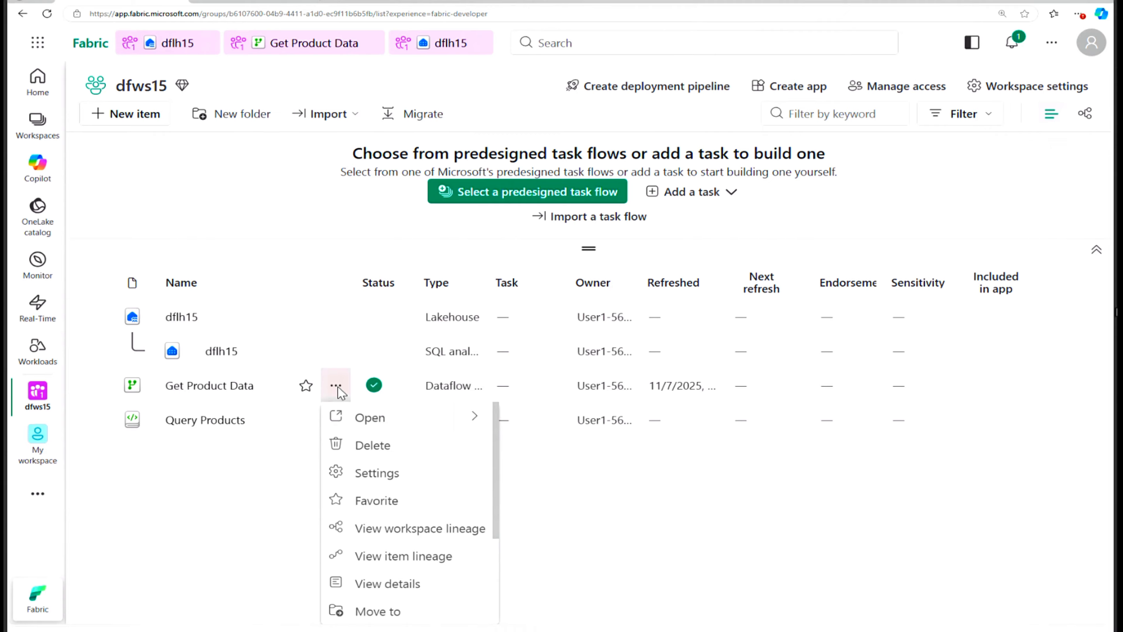
scroll(419, 518, "down", 3)
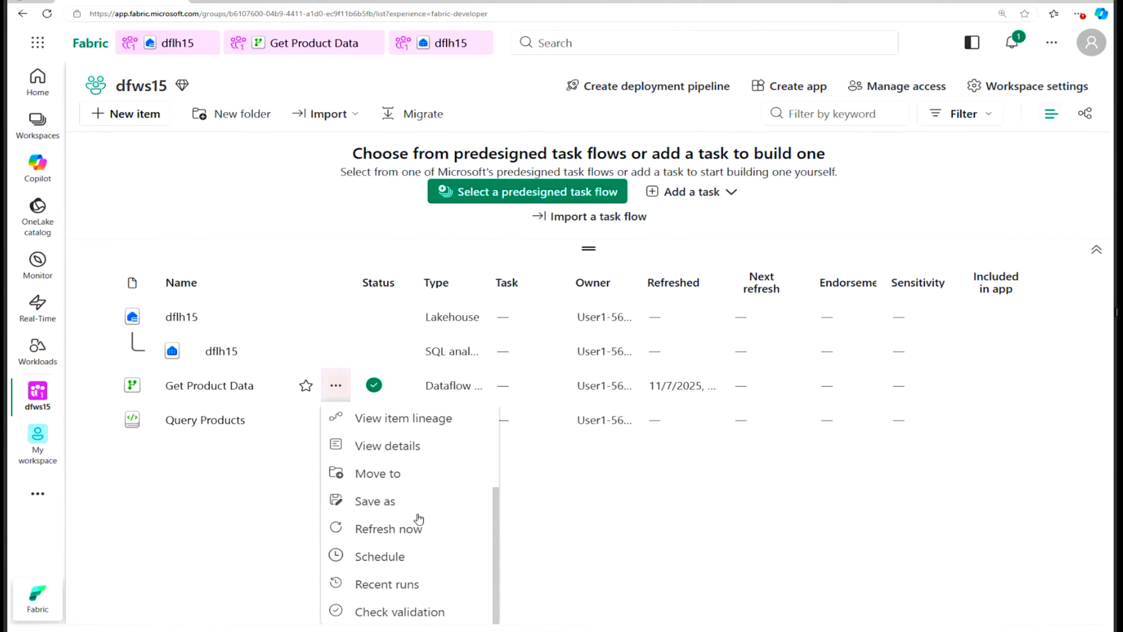
left_click(394, 519)
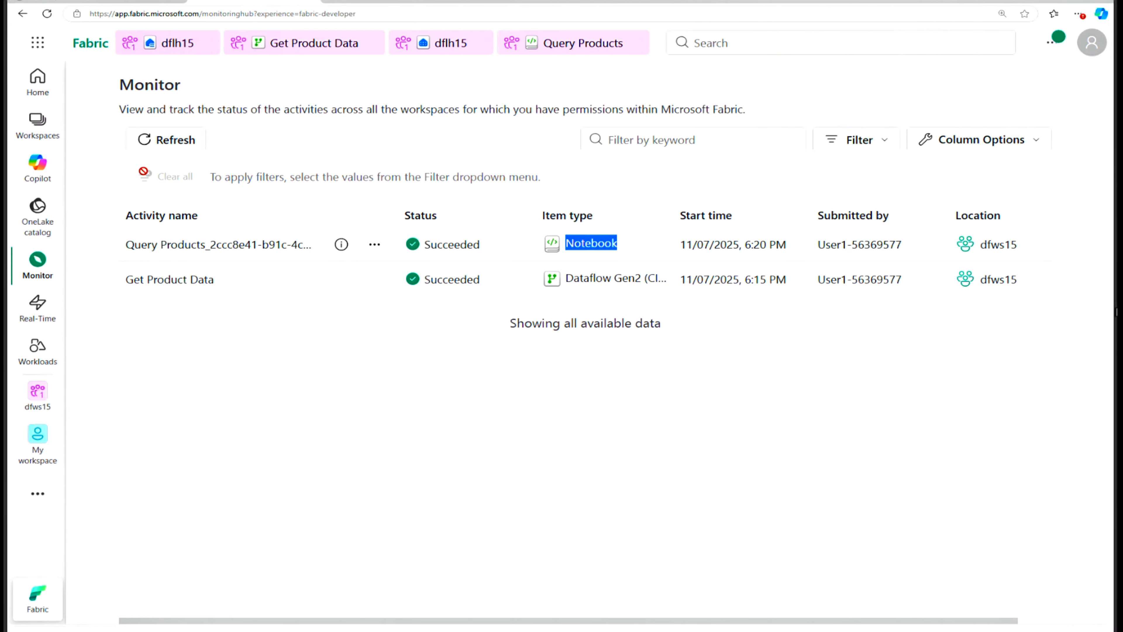
Refresh the Monitor activity list and view the historical runs of the Get Product Data dataflow.
left_click(165, 140)
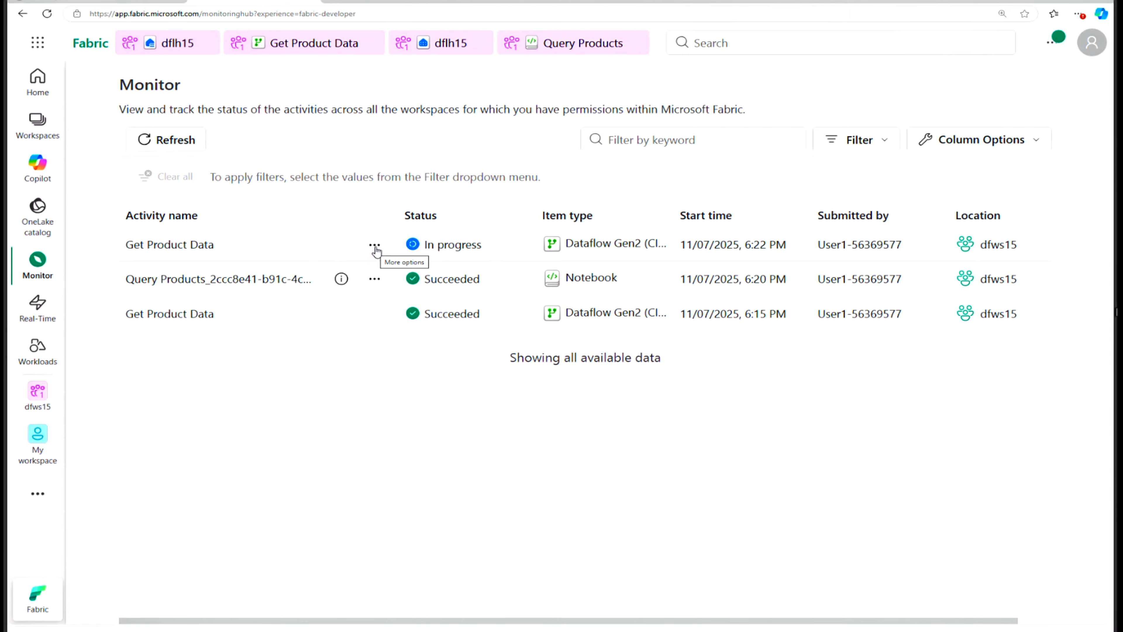
left_click(375, 248)
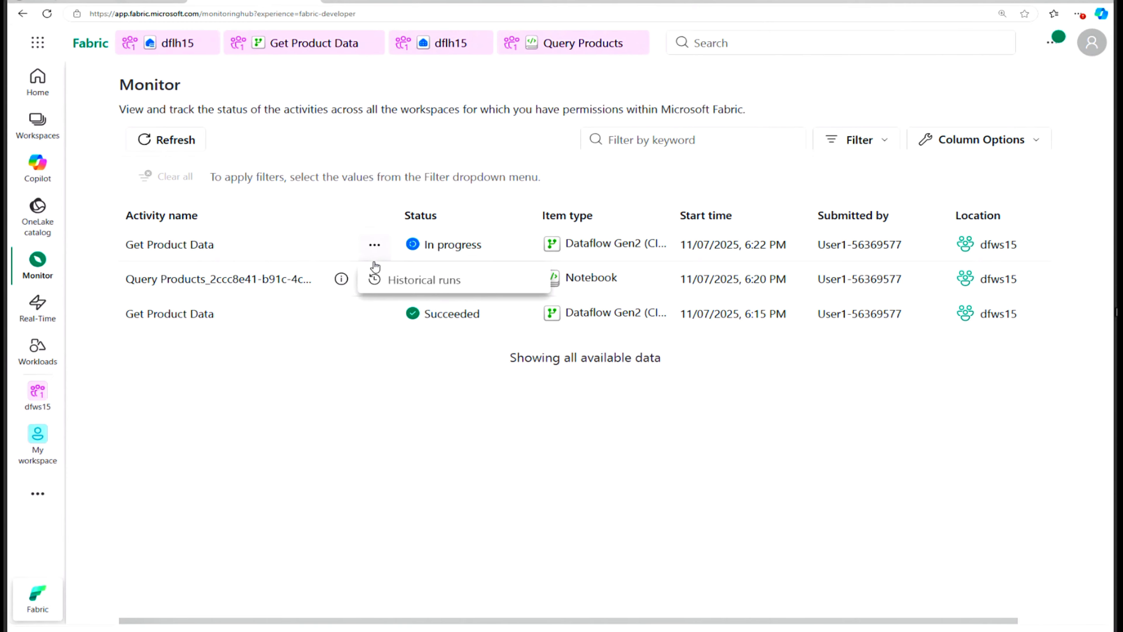
left_click(399, 284)
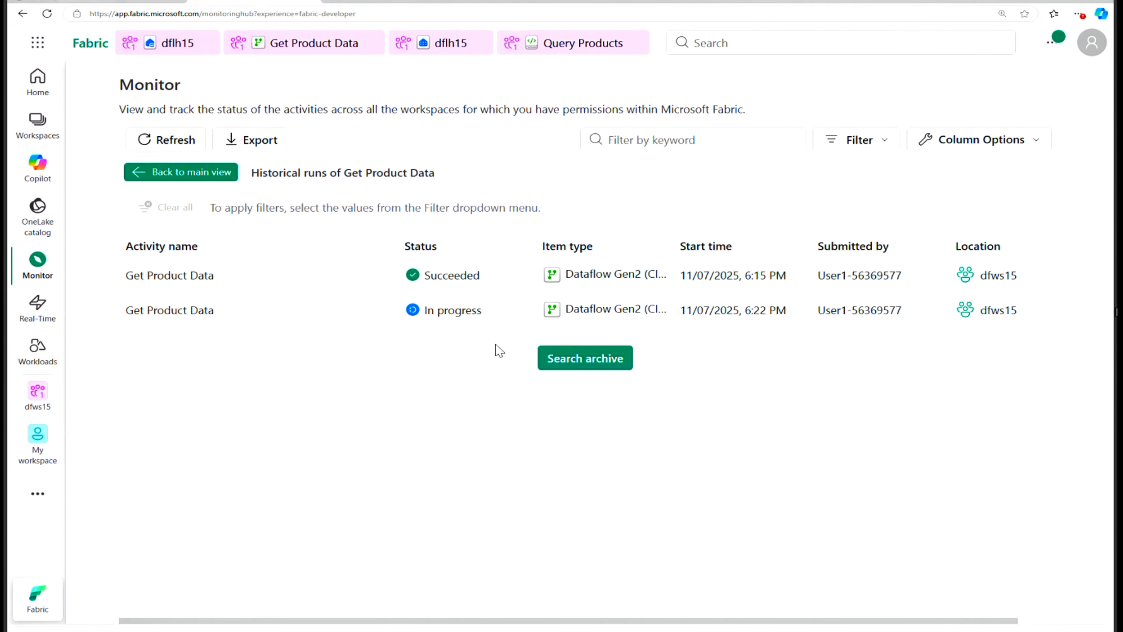
Add the End time and Duration columns to the Get Product Data historical runs and refresh the list.
left_click(979, 139)
left_click(867, 343)
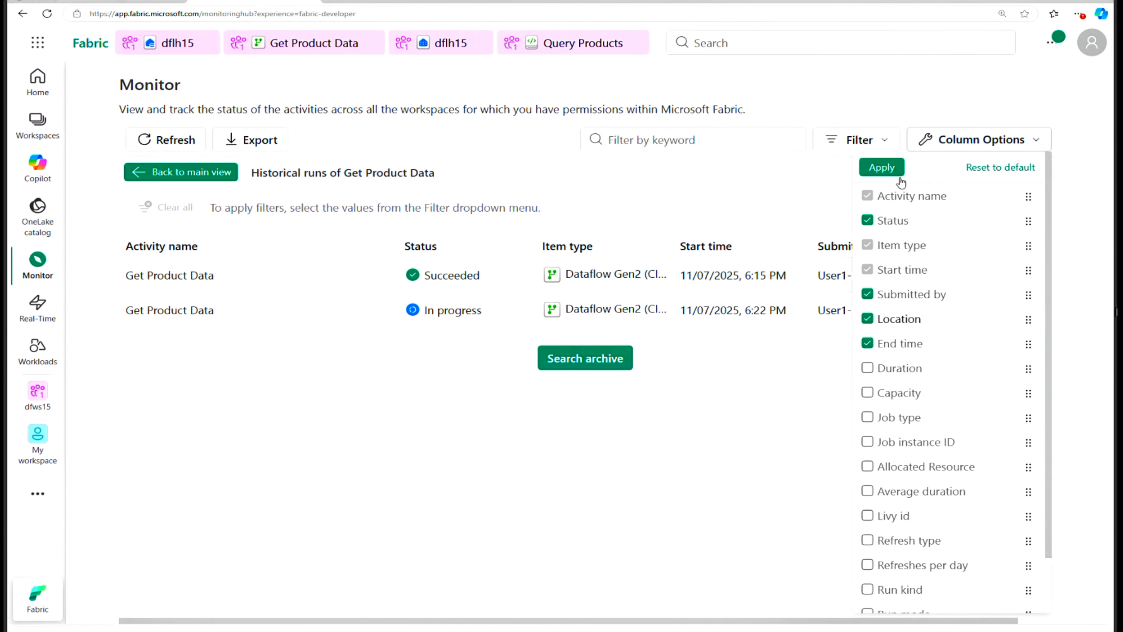
left_click(882, 167)
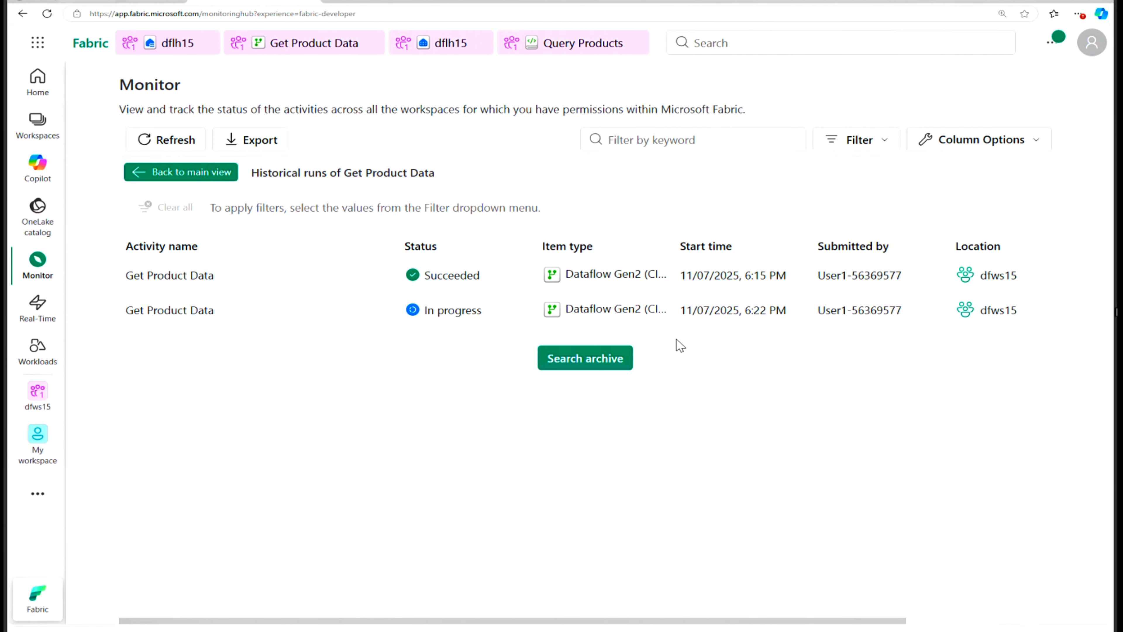
left_click(979, 139)
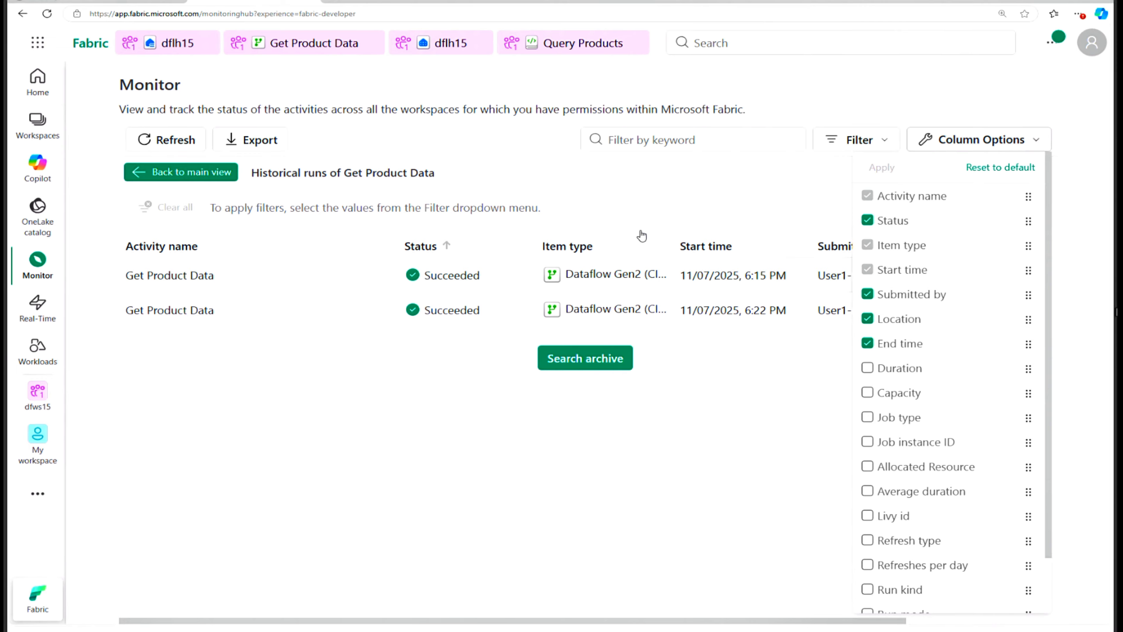
left_click(867, 369)
left_click(882, 167)
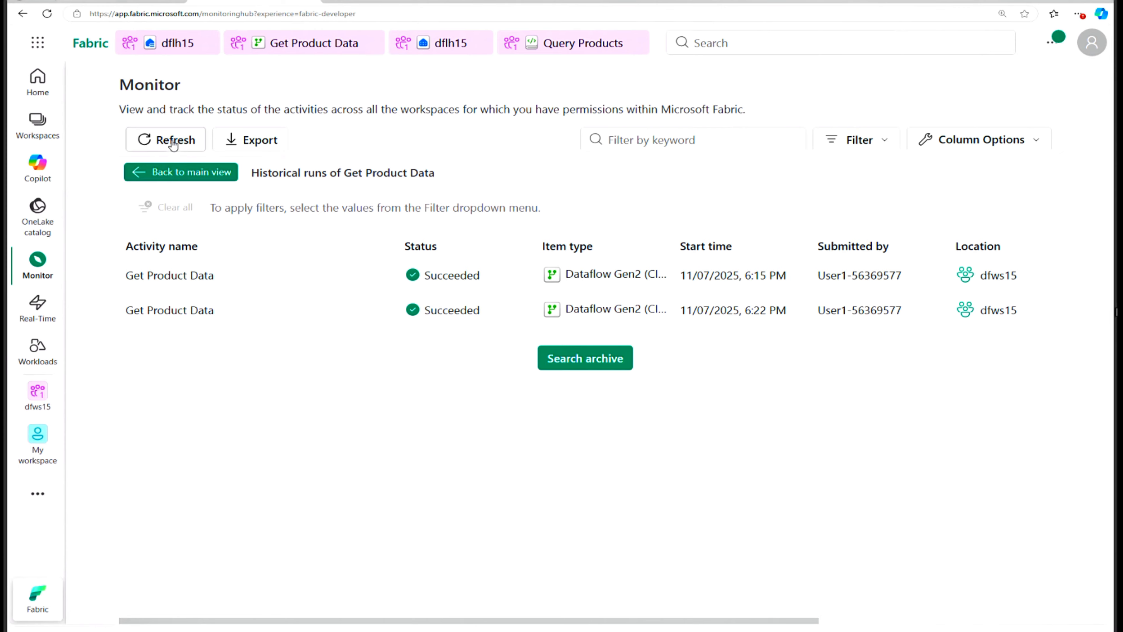
left_click(173, 141)
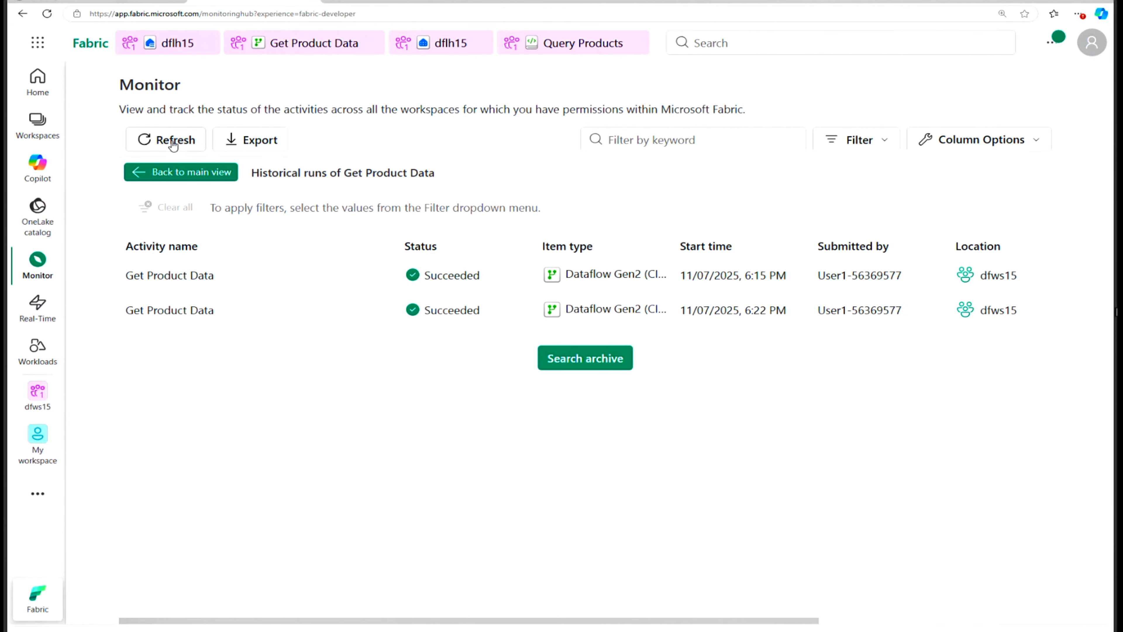